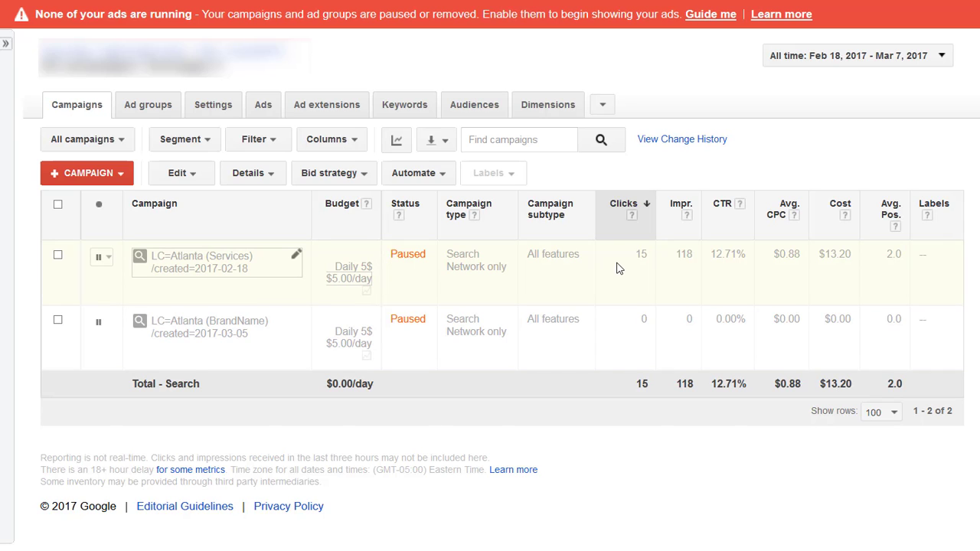
Break performance down by day, sort newest day first, and return to the Campaigns list
click(545, 115)
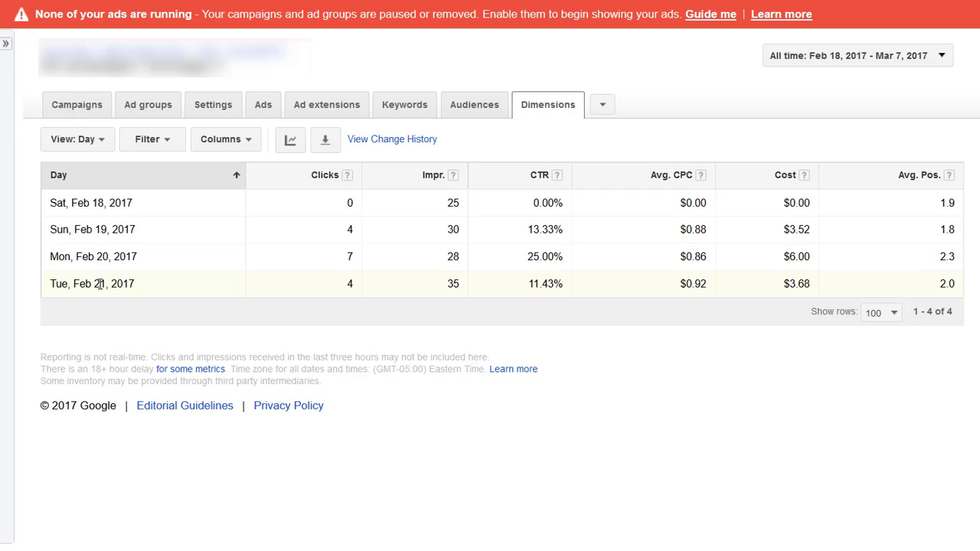
click(135, 176)
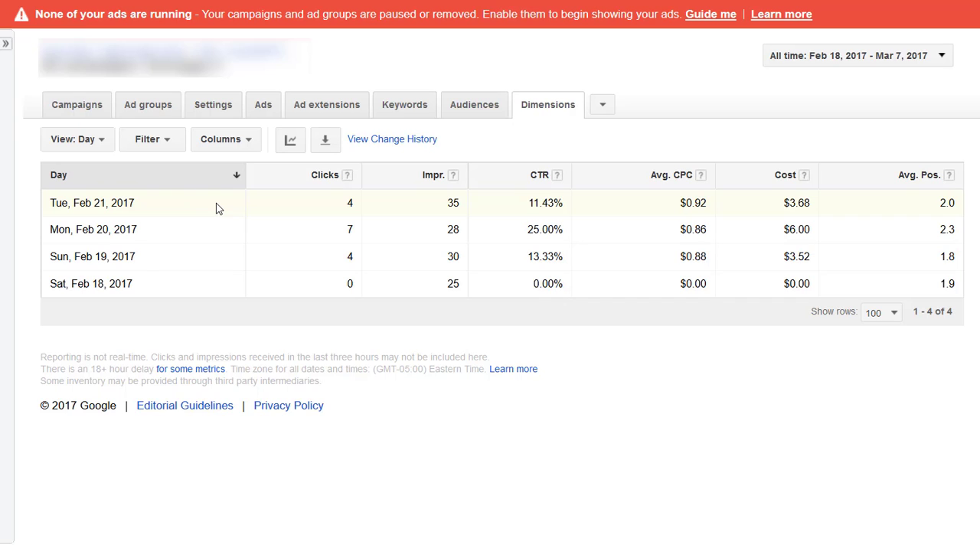
click(85, 105)
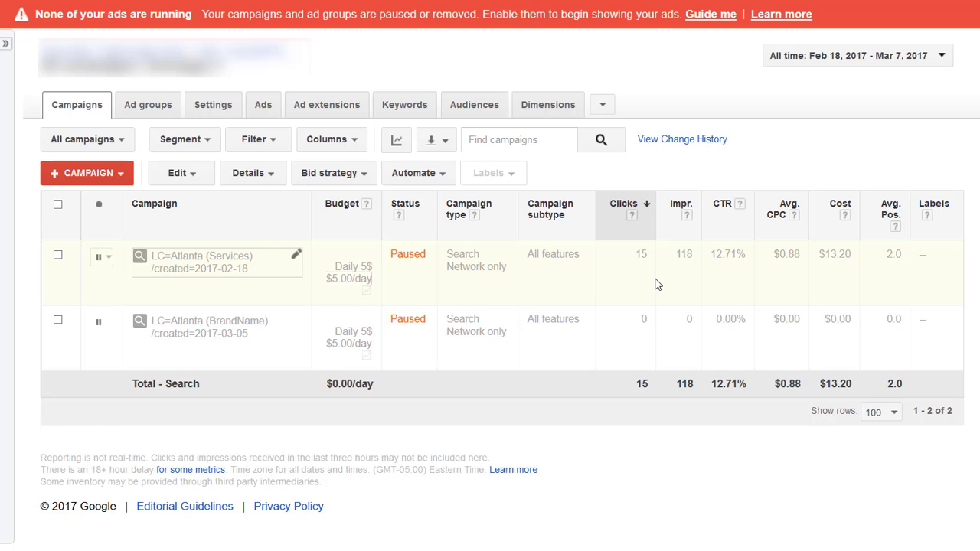
Browse the LC=Atlanta (Services) ad groups and all campaigns' ad groups, then return to Campaigns
click(197, 273)
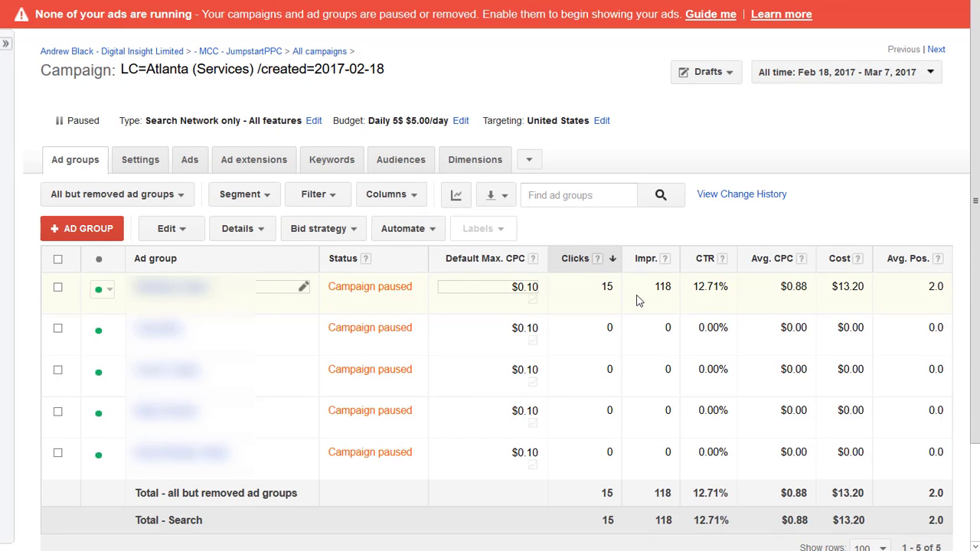
click(317, 51)
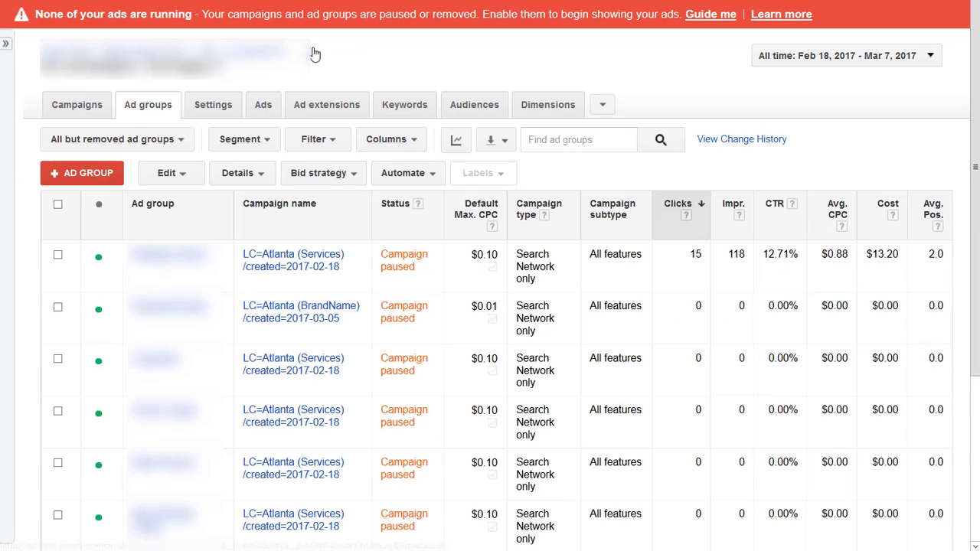
click(69, 105)
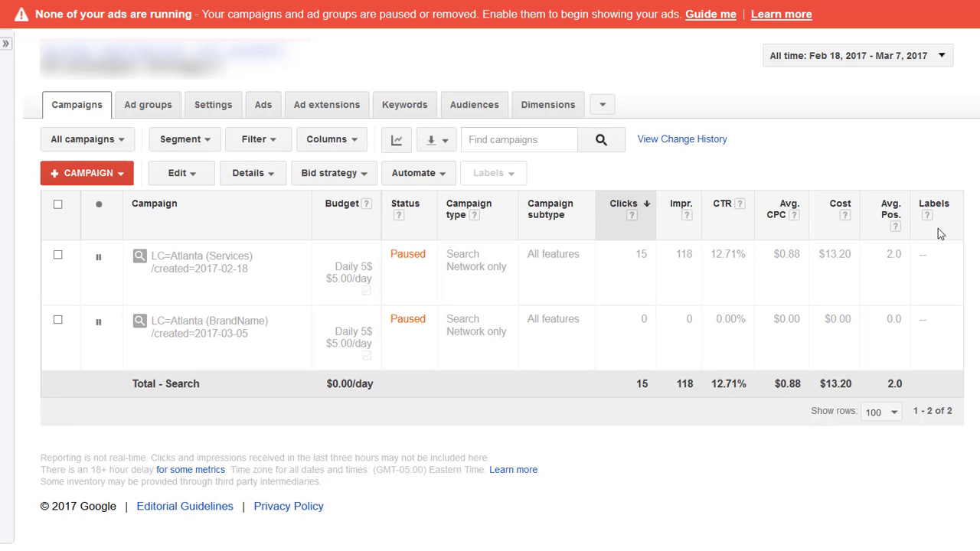
Remove Campaign type, subtype and Labels columns, moving Impr. before Clicks and Avg. Pos. after CTR
click(329, 142)
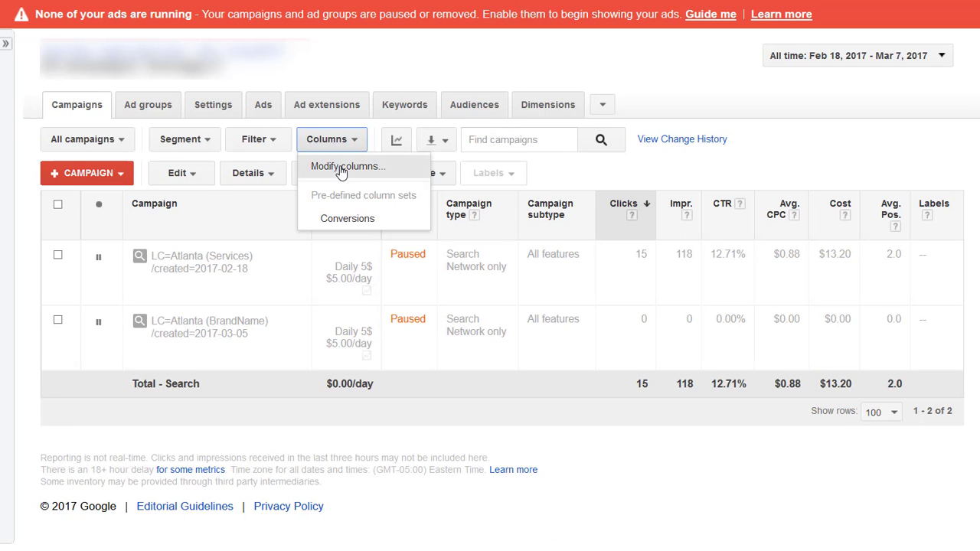
click(340, 168)
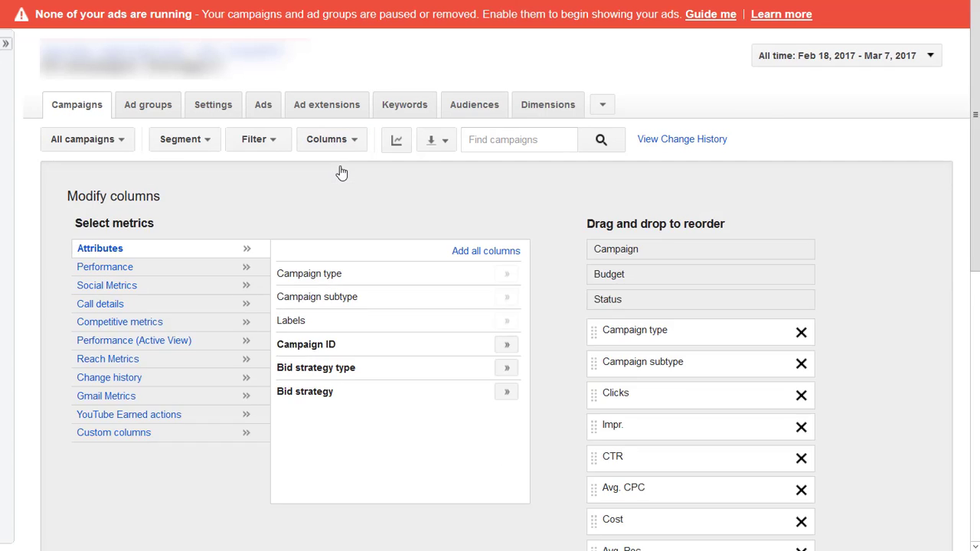
click(801, 334)
click(800, 333)
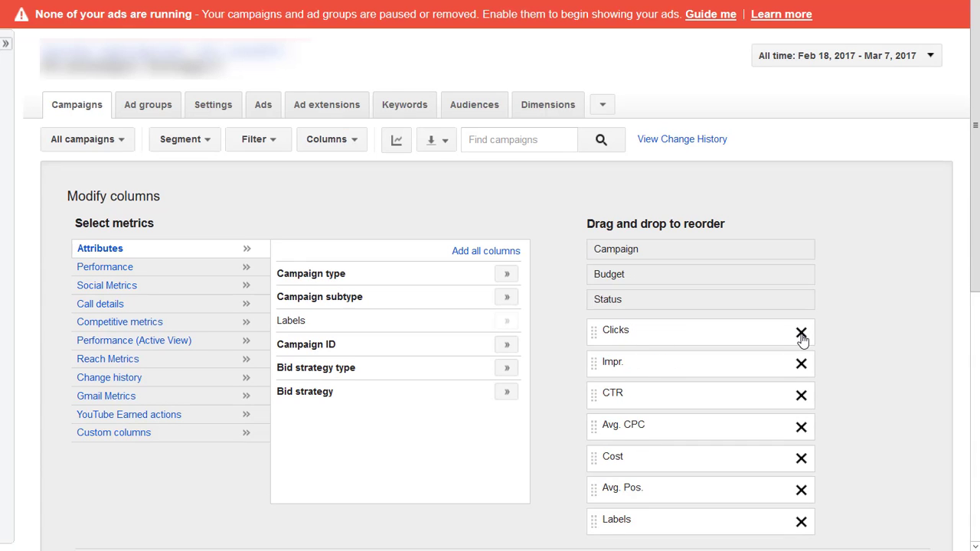
drag(696, 360, 693, 331)
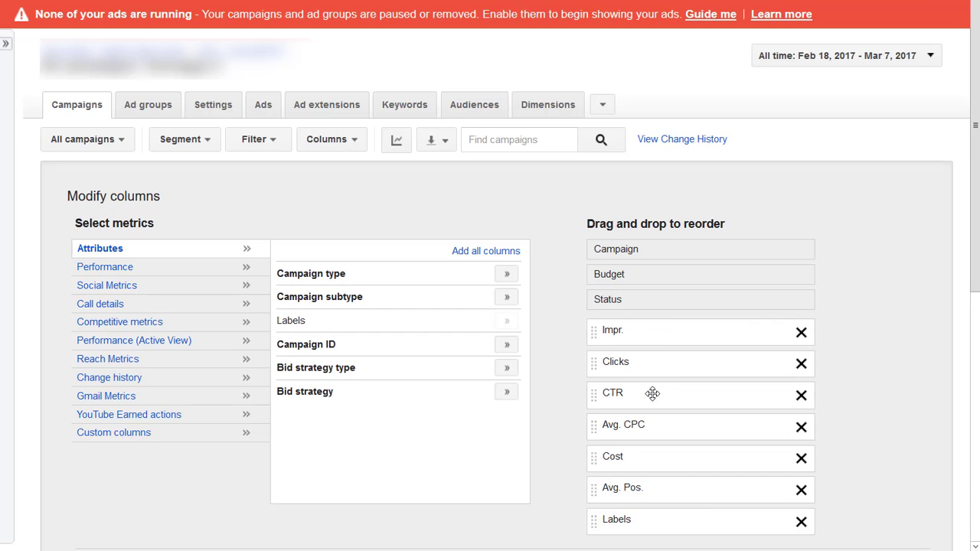
drag(652, 490, 656, 428)
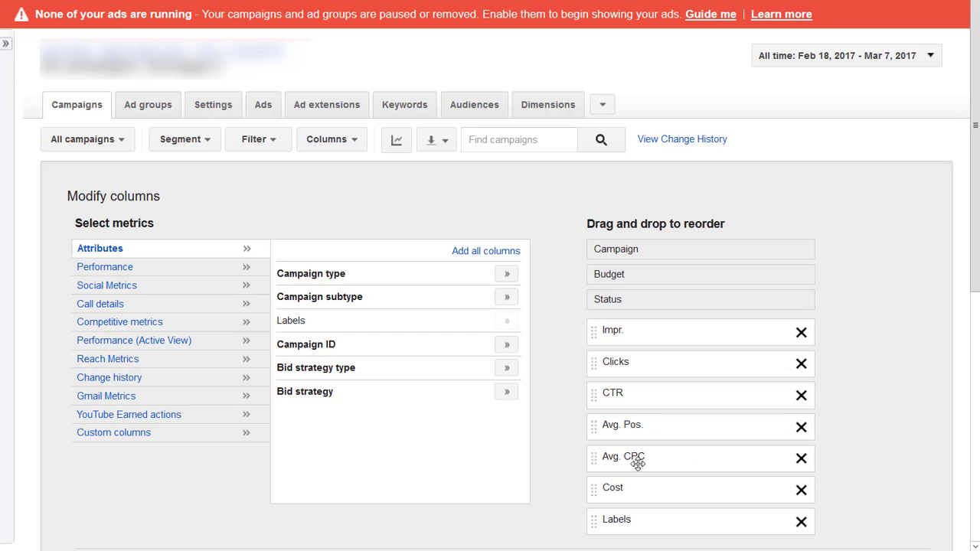
click(801, 522)
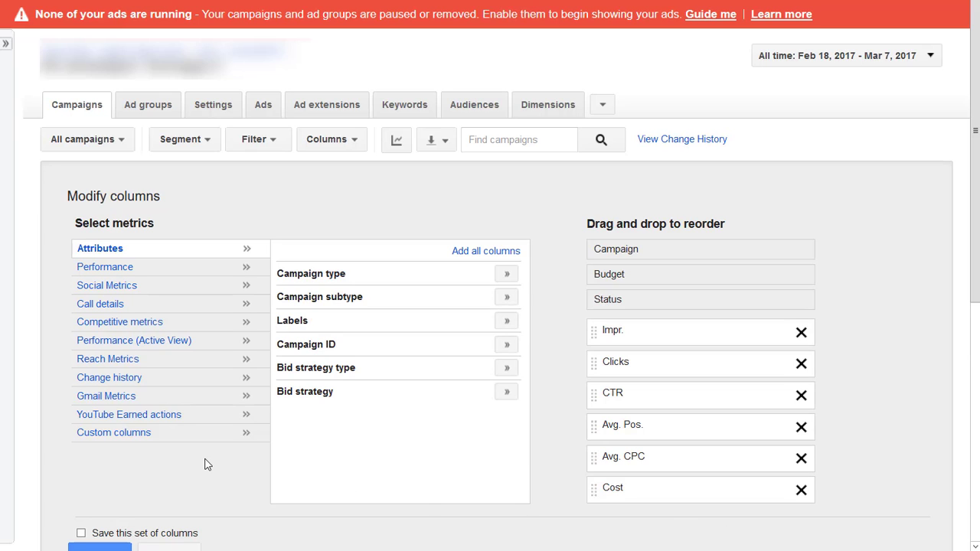
Add Search Impr. share, Exact match IS, Lost IS (rank) and Lost IS (budget) columns, then apply
click(146, 329)
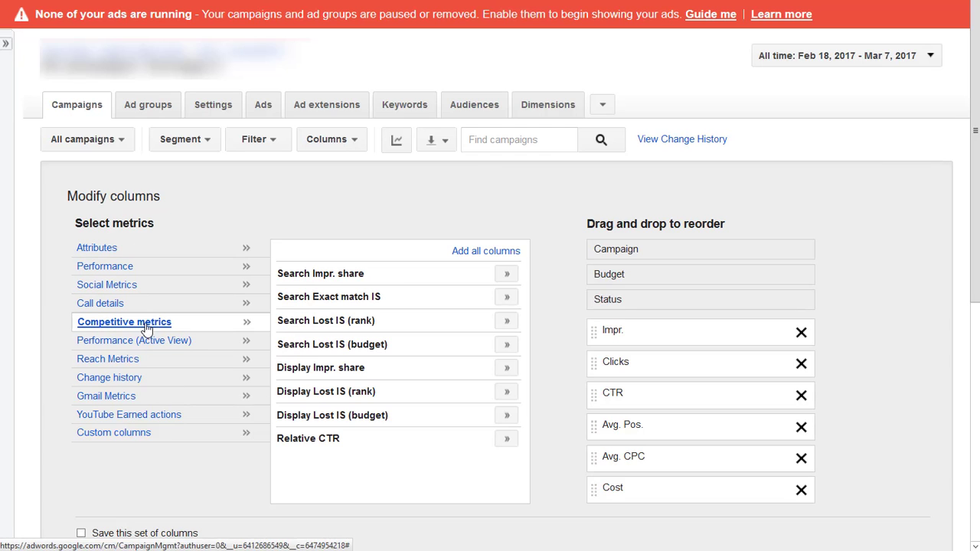
click(506, 274)
click(507, 297)
click(507, 321)
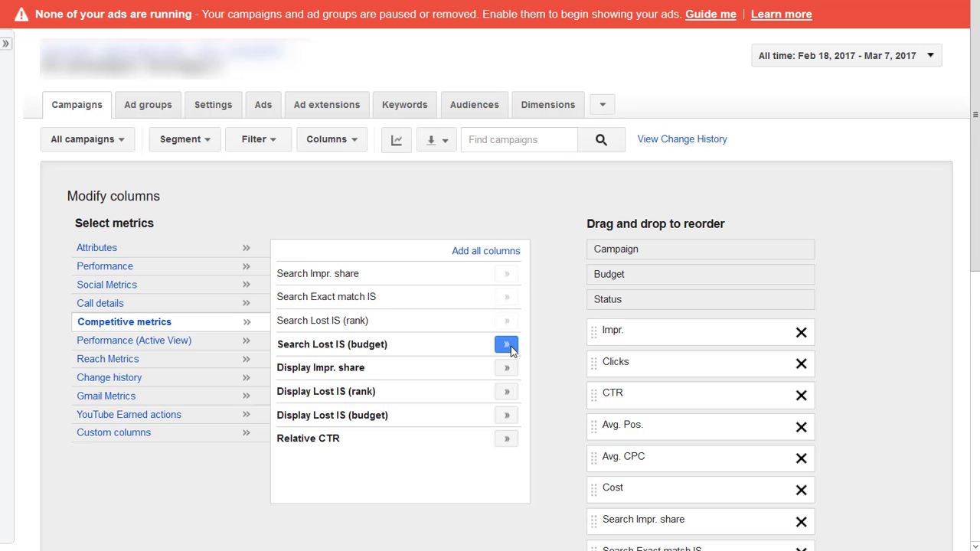
click(506, 344)
scroll(459, 383, down, 3)
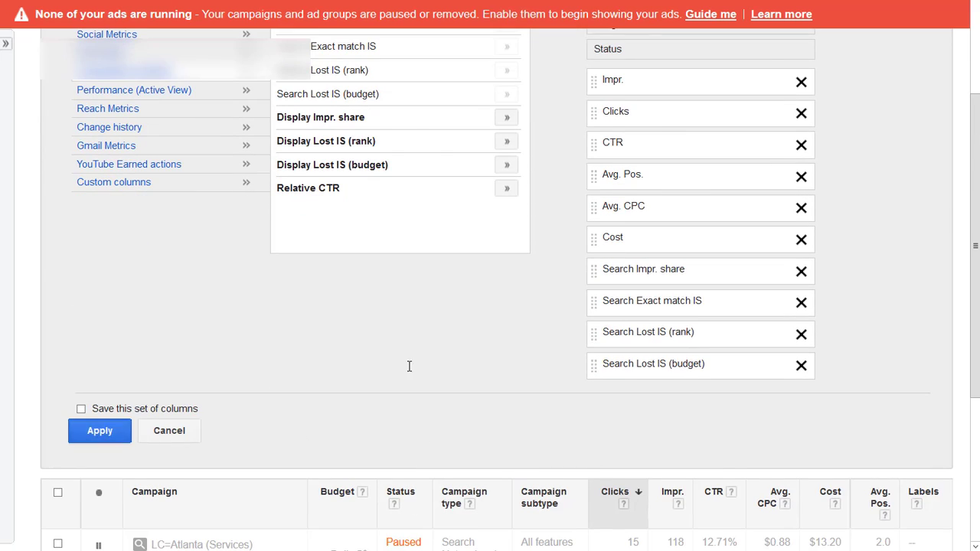
click(112, 434)
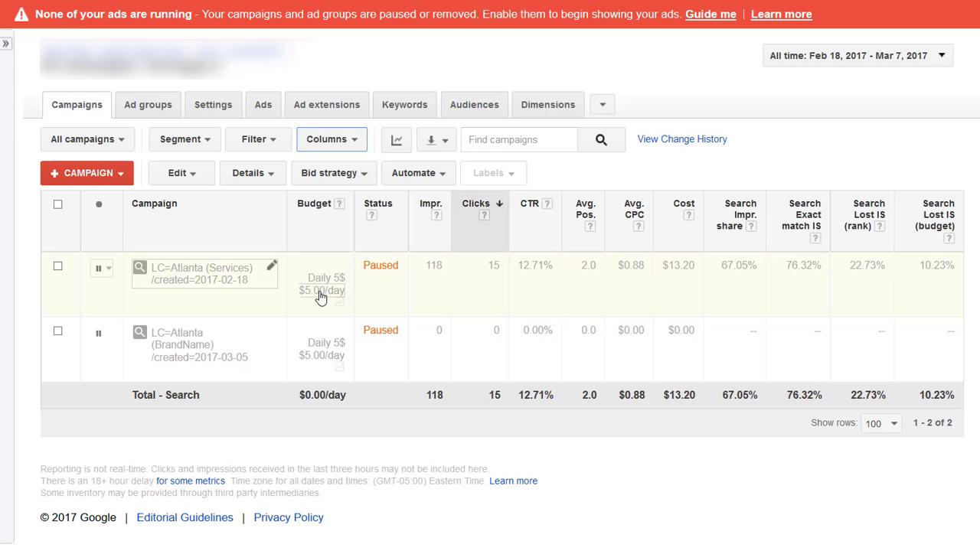
In the ad groups table, remove Campaign type and subtype, moving Impr. first and Avg. Pos. after CTR
click(143, 109)
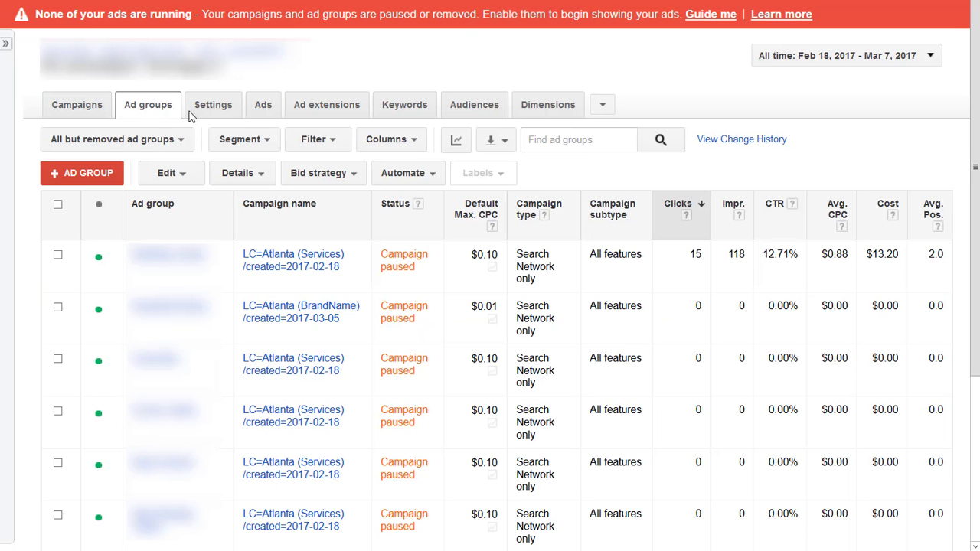
click(388, 139)
click(407, 166)
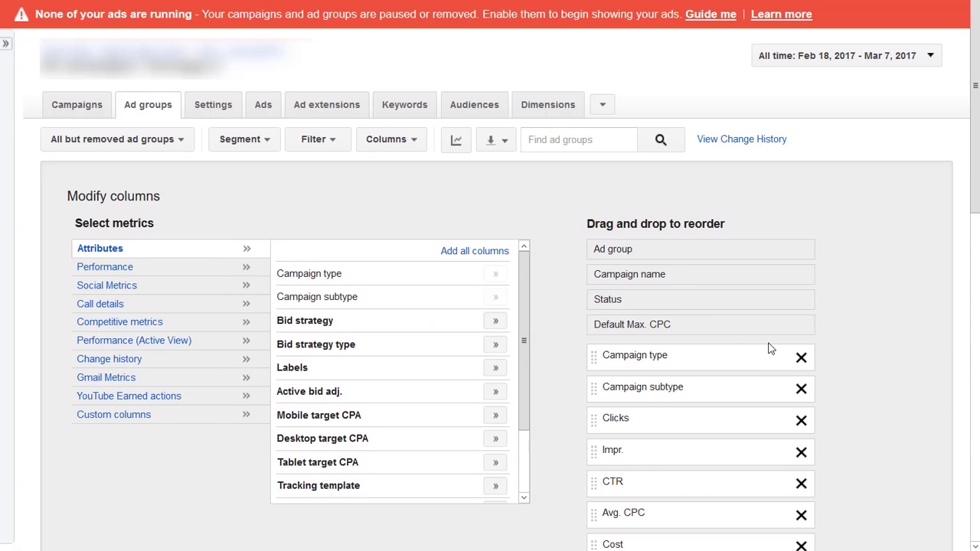
click(801, 357)
click(801, 357)
drag(651, 384, 649, 355)
drag(642, 516, 660, 451)
Add Search Impr. share, Search Exact match IS and Search Lost IS (rank) columns, then apply
click(126, 322)
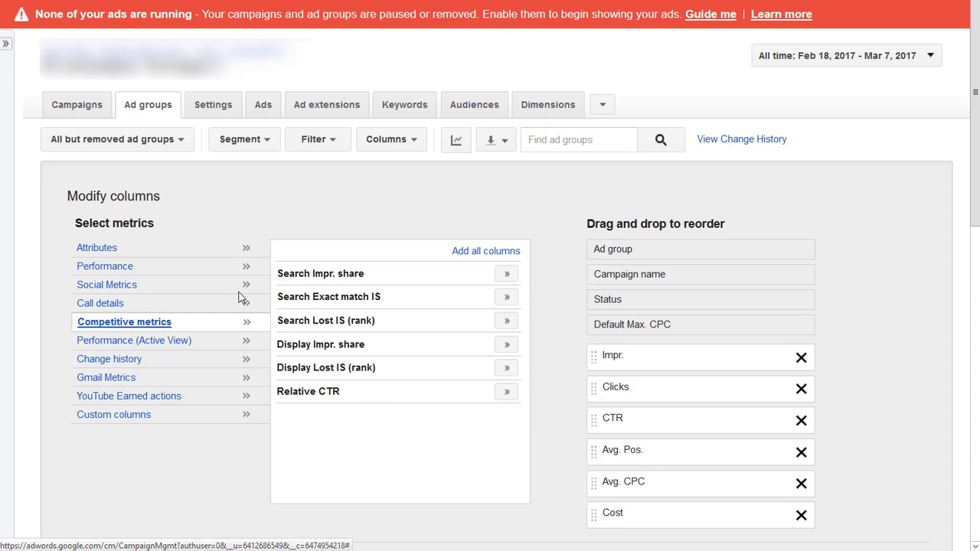
click(507, 273)
click(507, 297)
click(506, 321)
scroll(248, 437, down, 4)
click(100, 341)
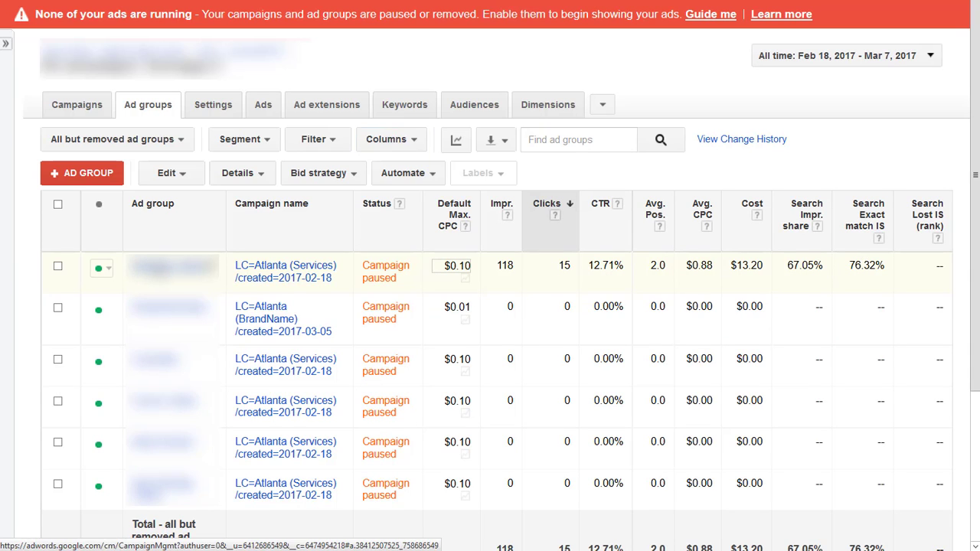
In the keywords table, move Impr. before Clicks and Avg. Pos. before Avg. CPC, and drop Labels
click(157, 267)
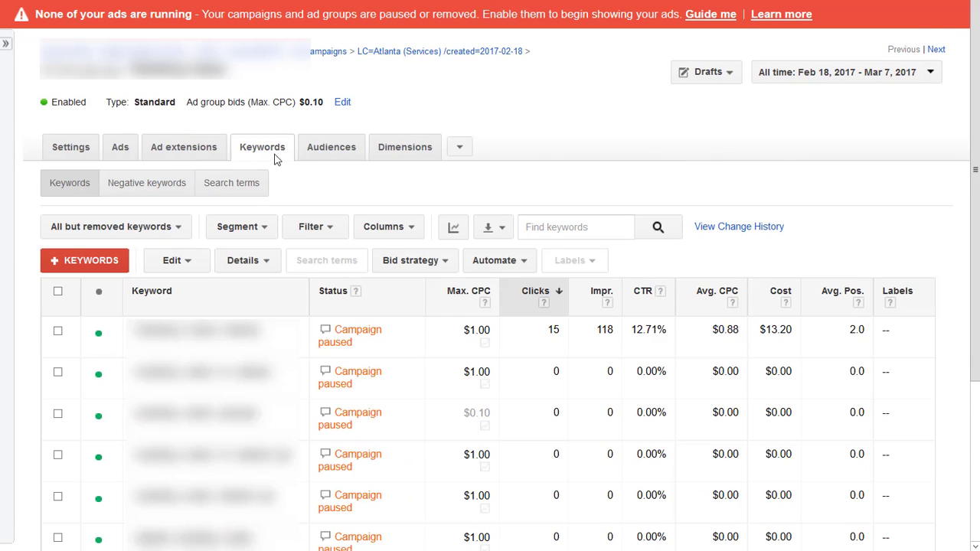
click(393, 227)
click(404, 253)
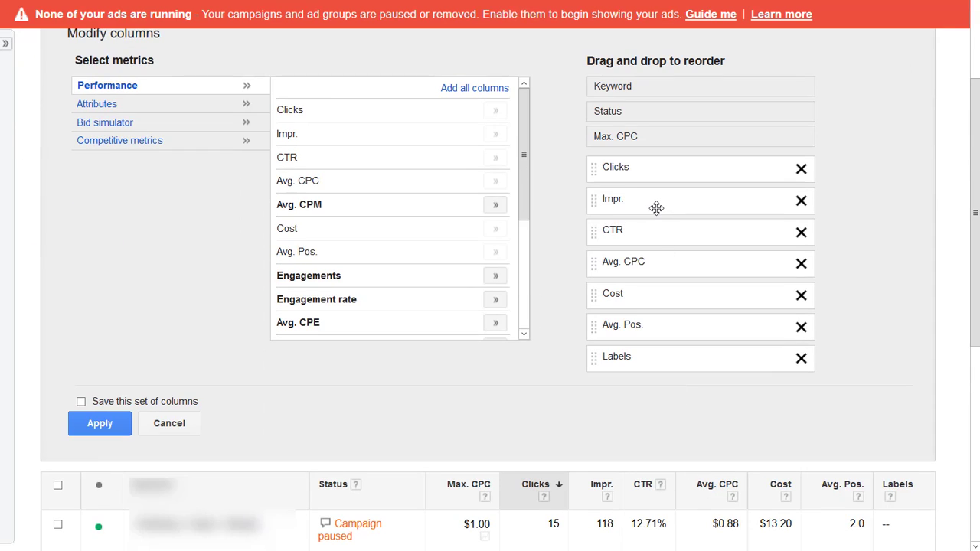
drag(656, 208, 658, 172)
drag(643, 321, 651, 264)
click(801, 359)
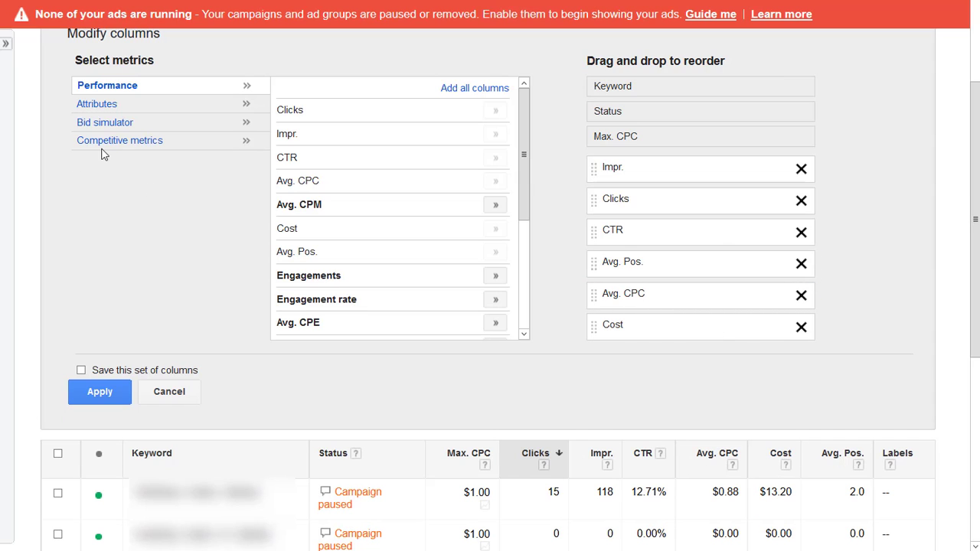
Add Qual. score, Est. first page bid, Est. top page bid and Est. first position bid columns
click(105, 107)
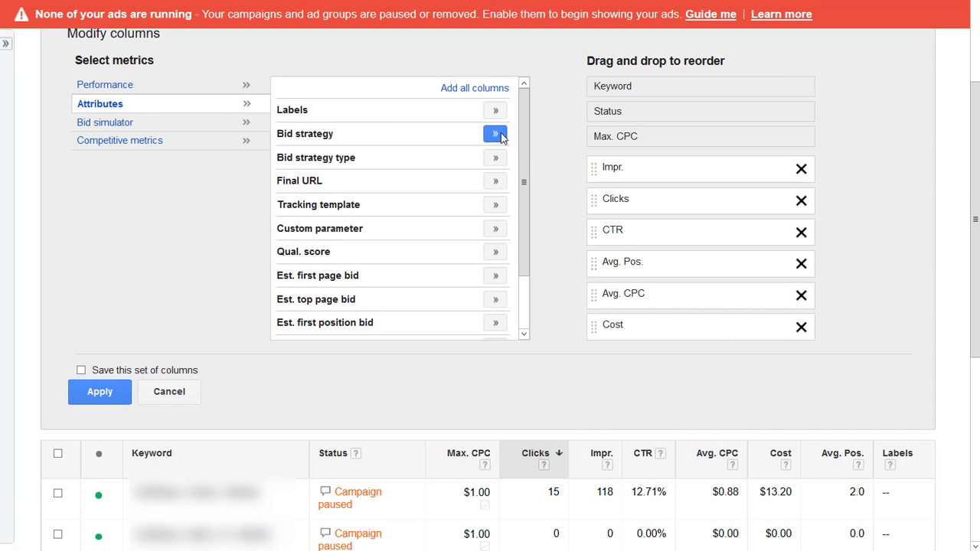
drag(520, 157, 525, 184)
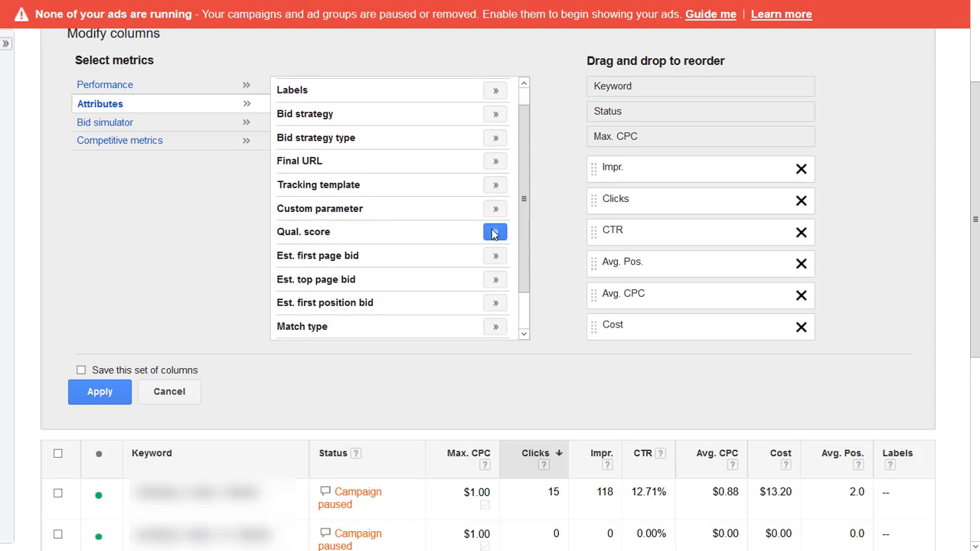
click(495, 231)
click(496, 256)
click(495, 279)
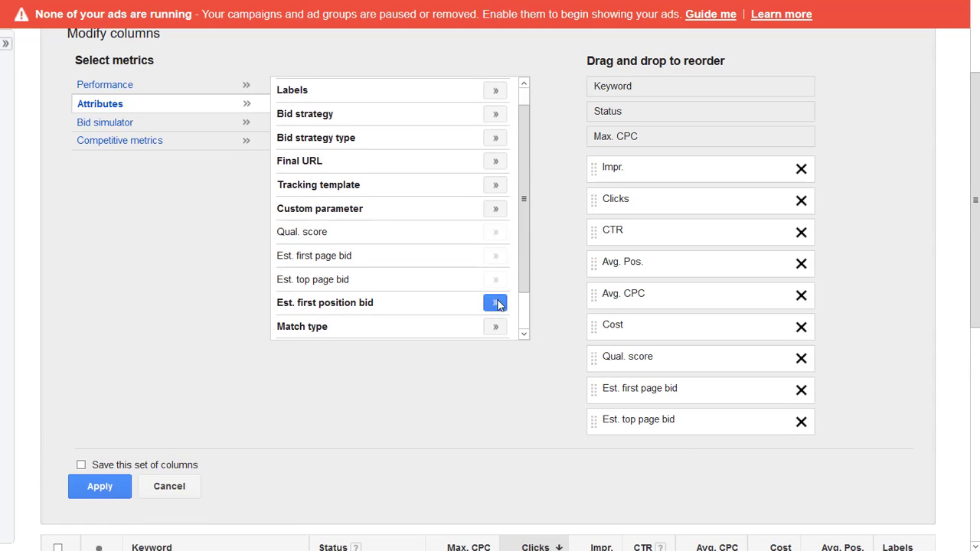
click(495, 302)
Add all three competitive search impression share metrics and apply the column set
click(125, 142)
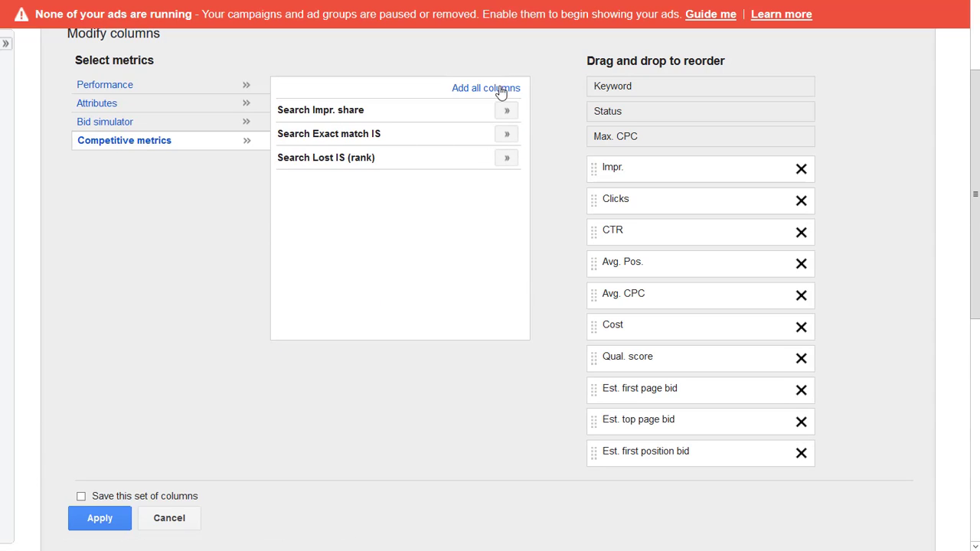
click(497, 89)
scroll(386, 326, down, 3)
click(96, 359)
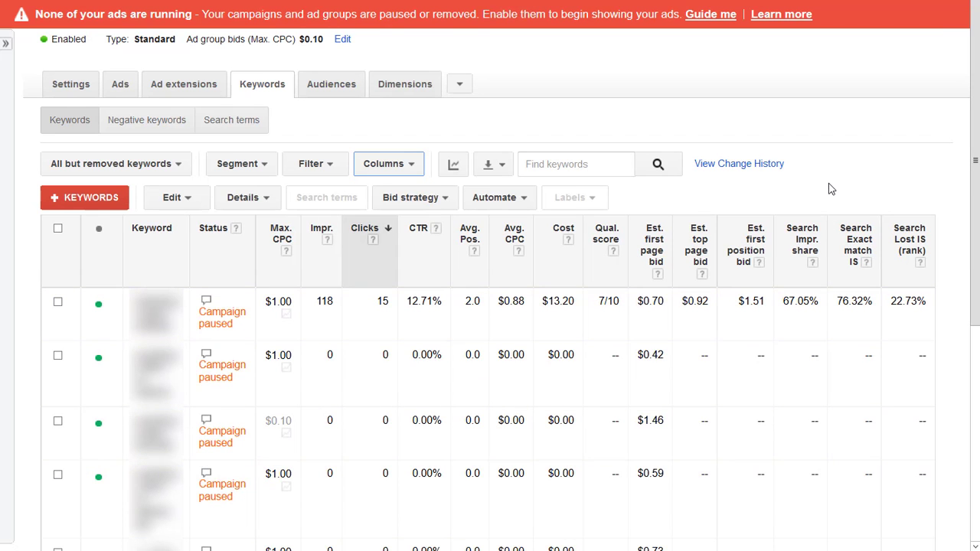
scroll(859, 175, down, 5)
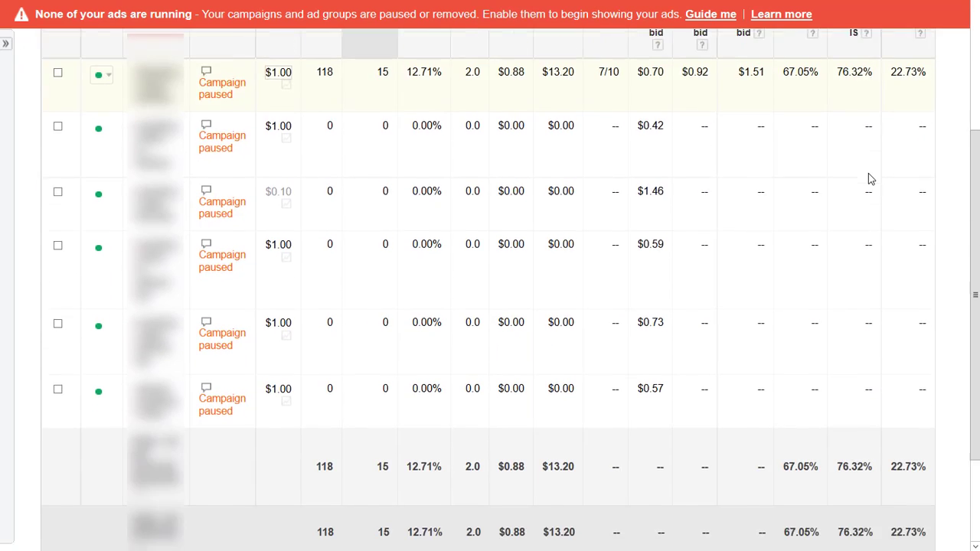
scroll(868, 178, up, 5)
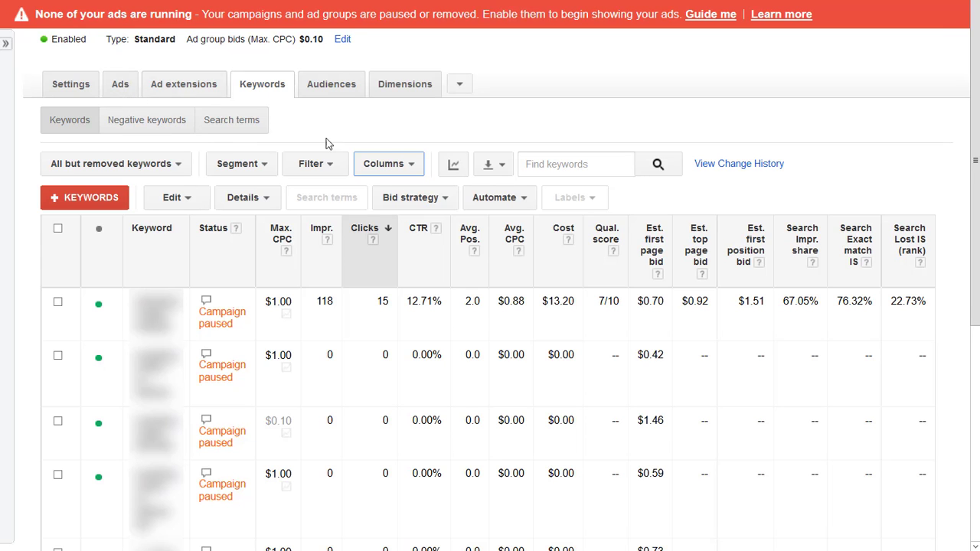
scroll(108, 90, up, 1)
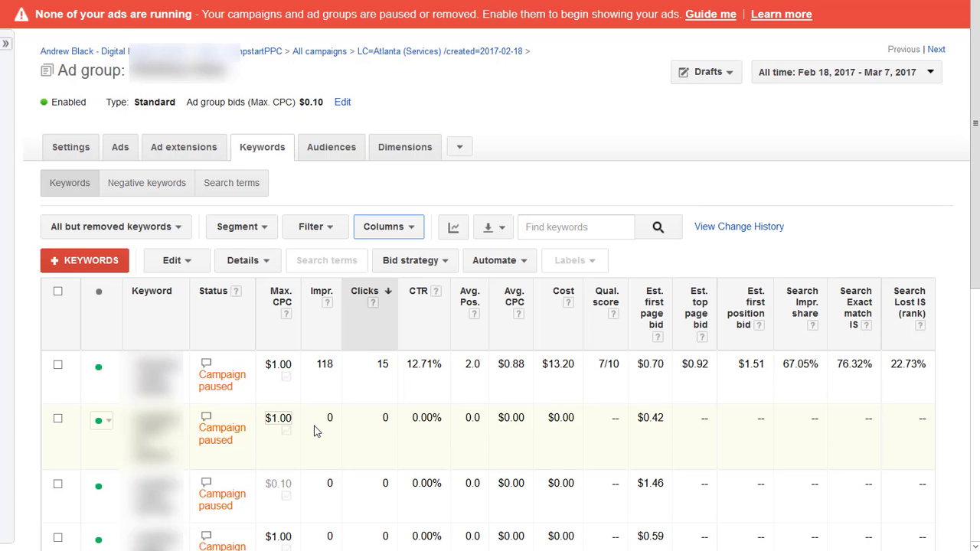
scroll(319, 486, down, 2)
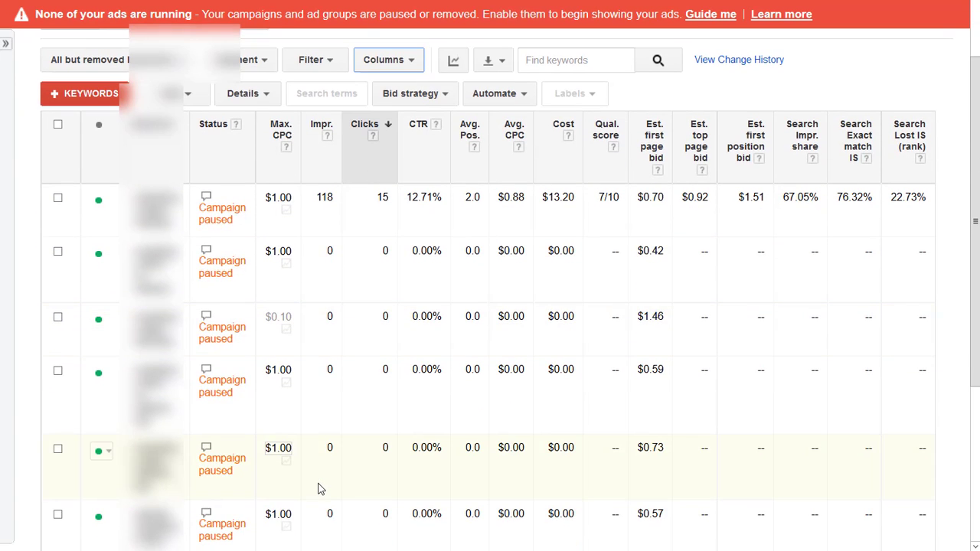
scroll(319, 489, down, 1)
scroll(319, 478, up, 3)
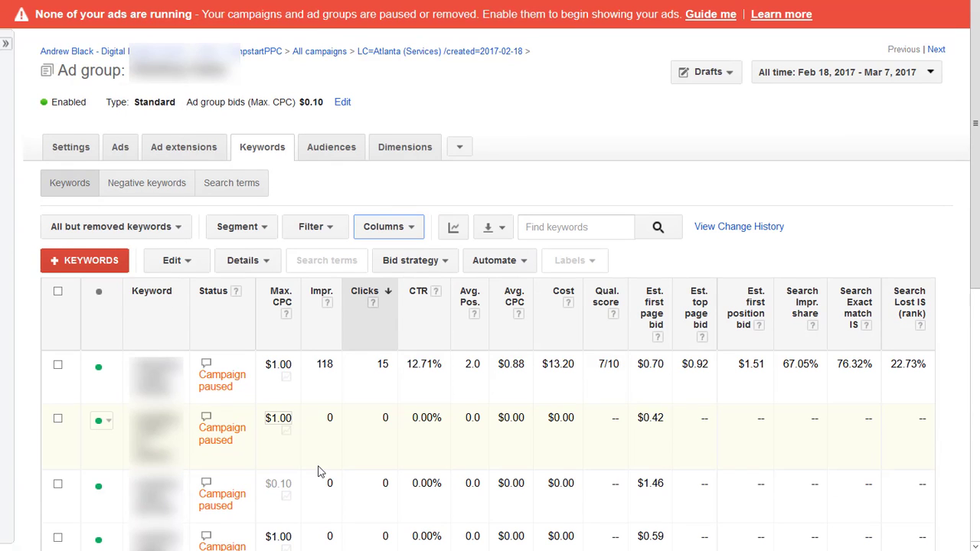
scroll(319, 472, down, 1)
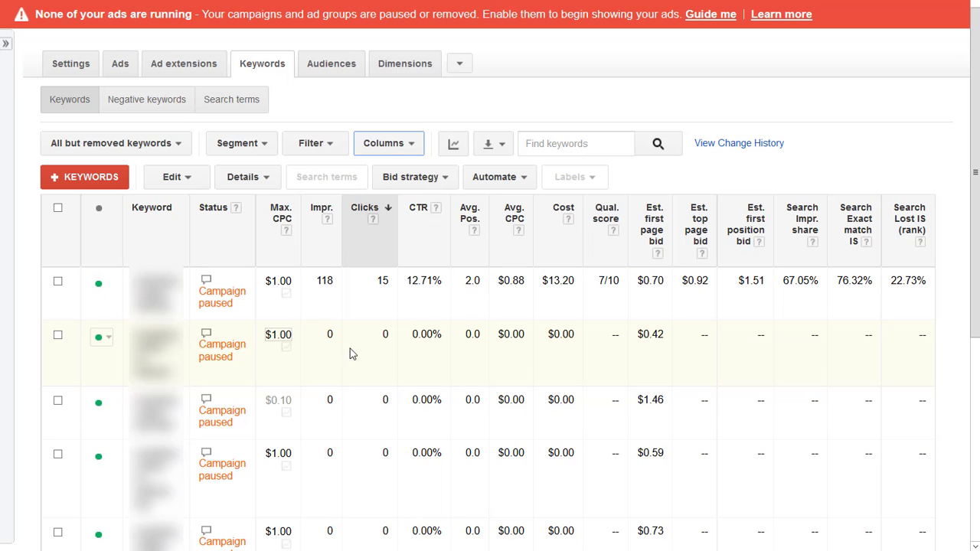
click(115, 63)
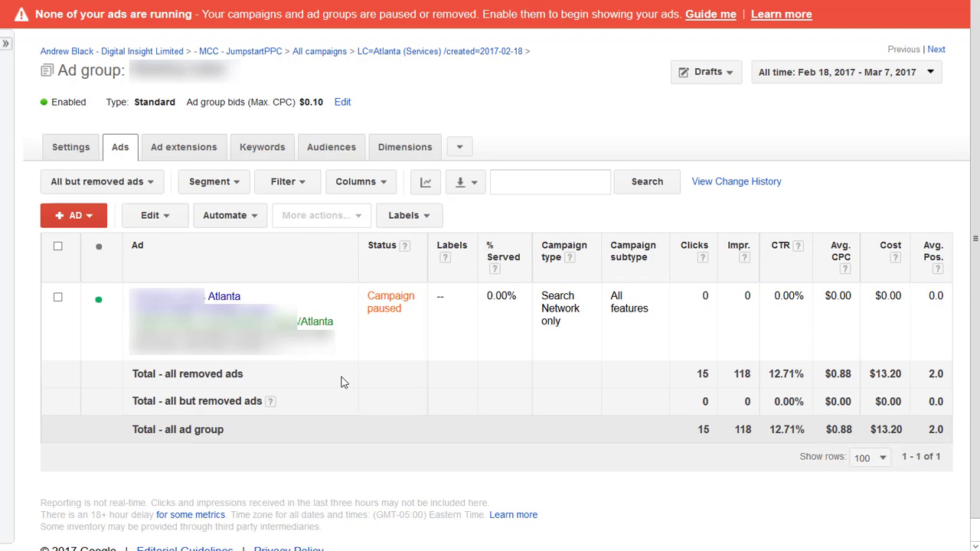
click(257, 151)
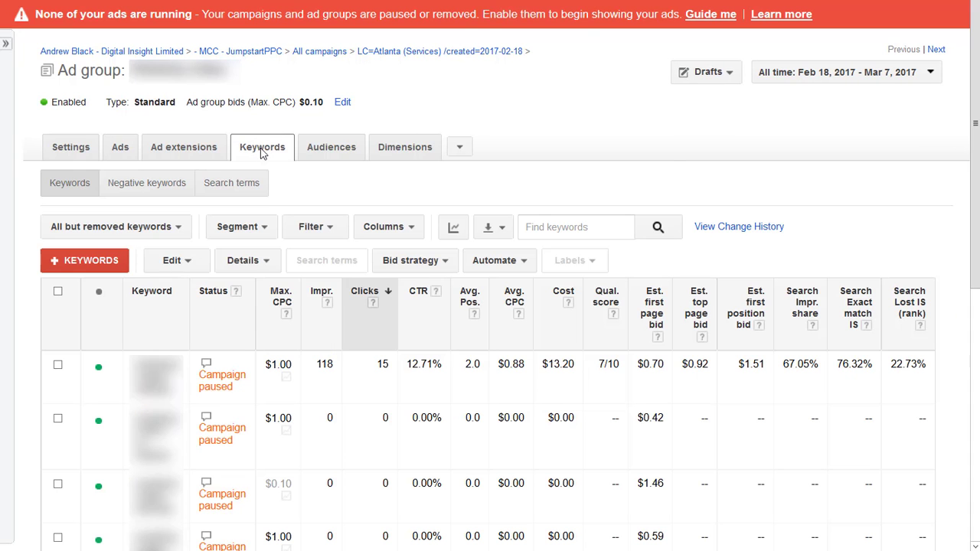
scroll(345, 392, down, 1)
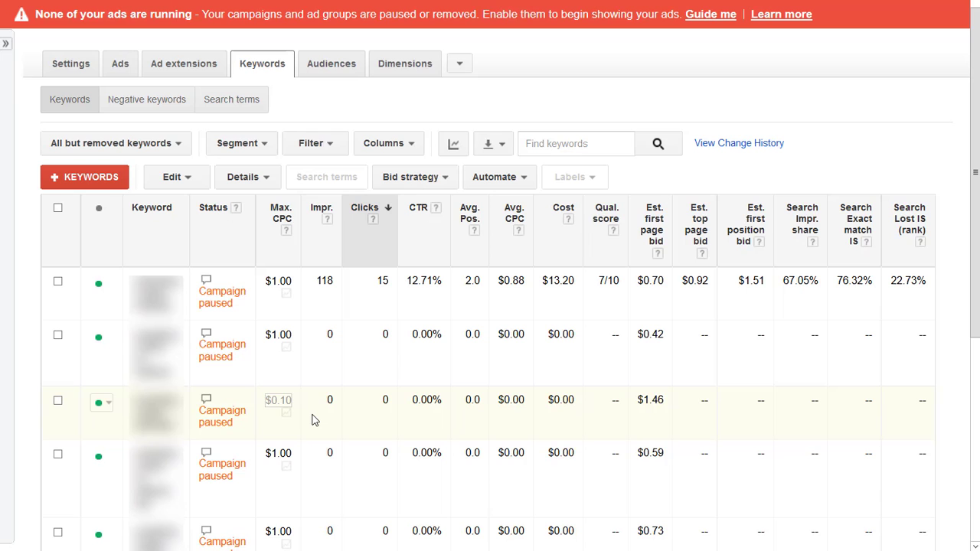
scroll(313, 419, up, 2)
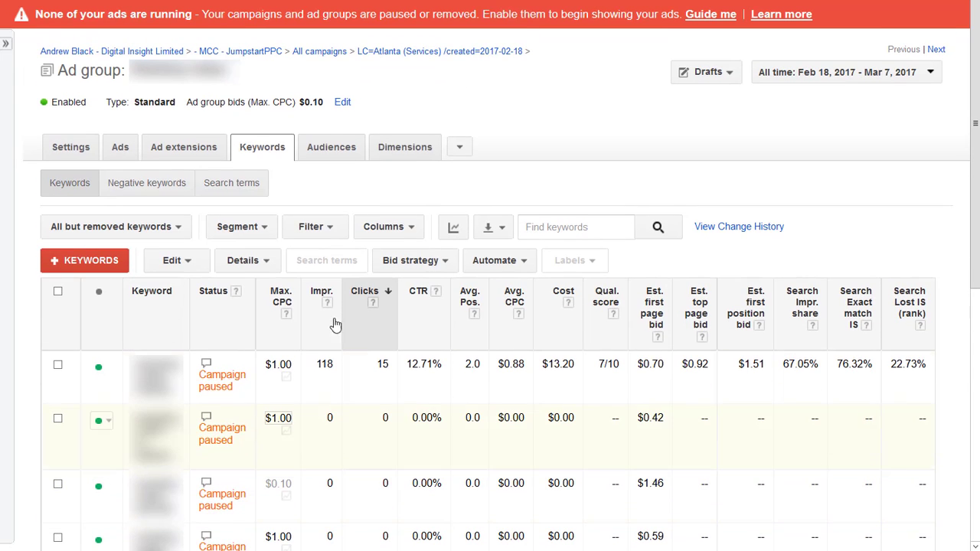
click(442, 52)
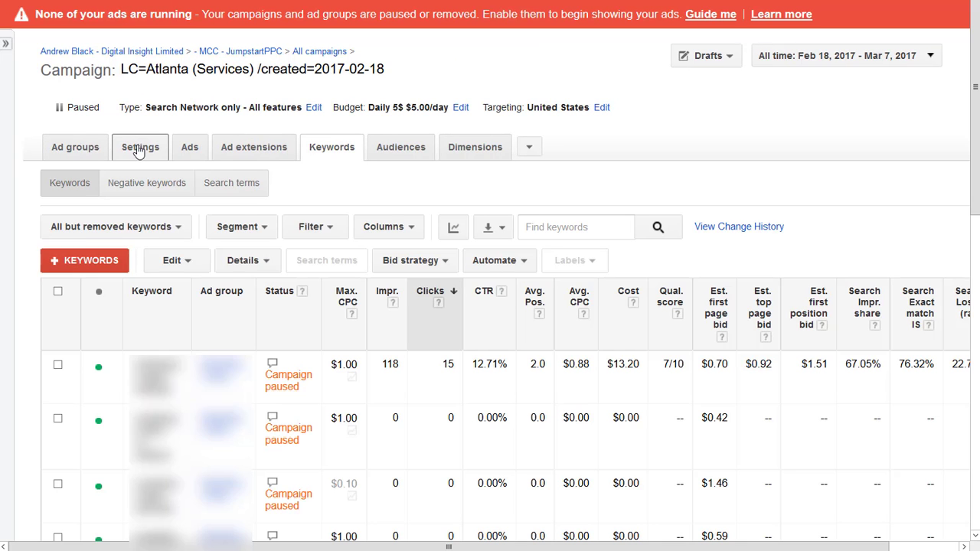
click(139, 150)
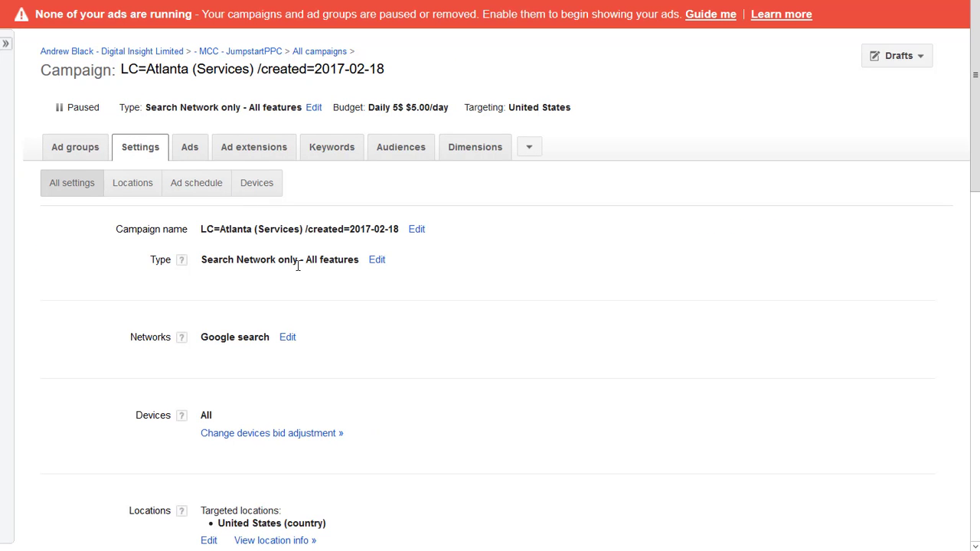
scroll(344, 297, down, 1)
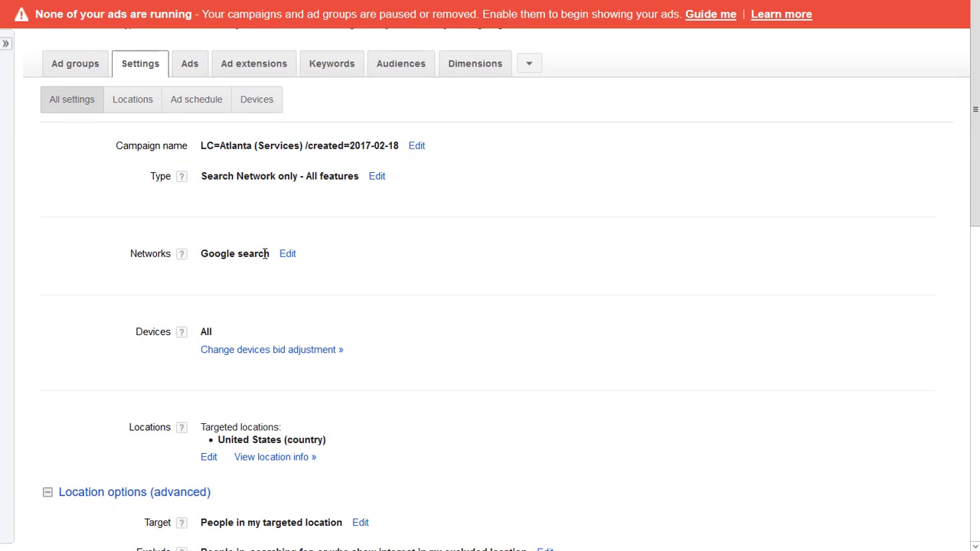
scroll(408, 310, down, 2)
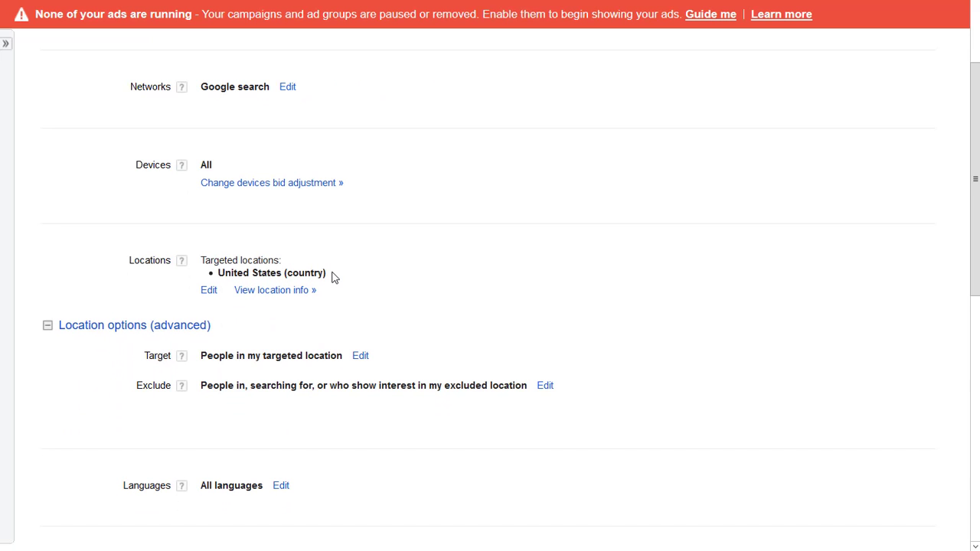
scroll(333, 277, up, 3)
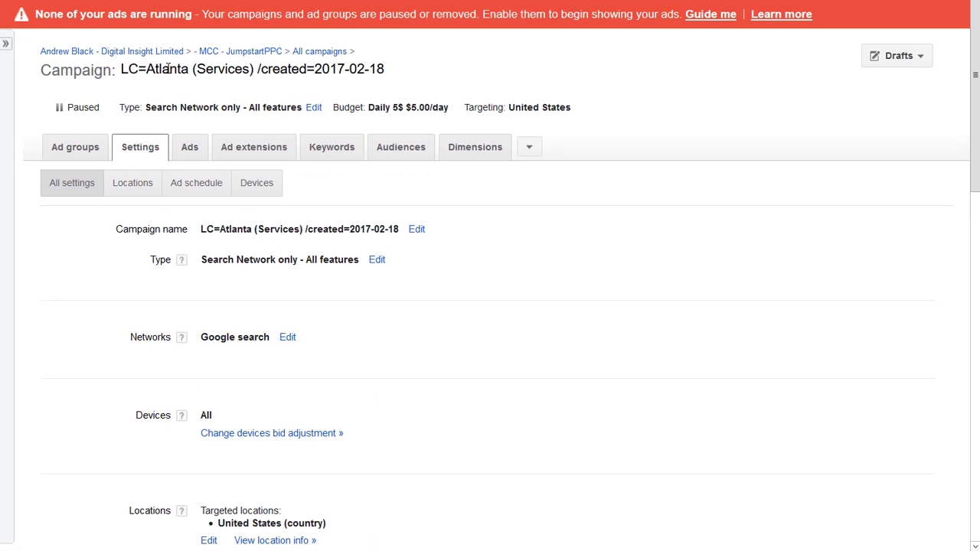
scroll(390, 393, down, 2)
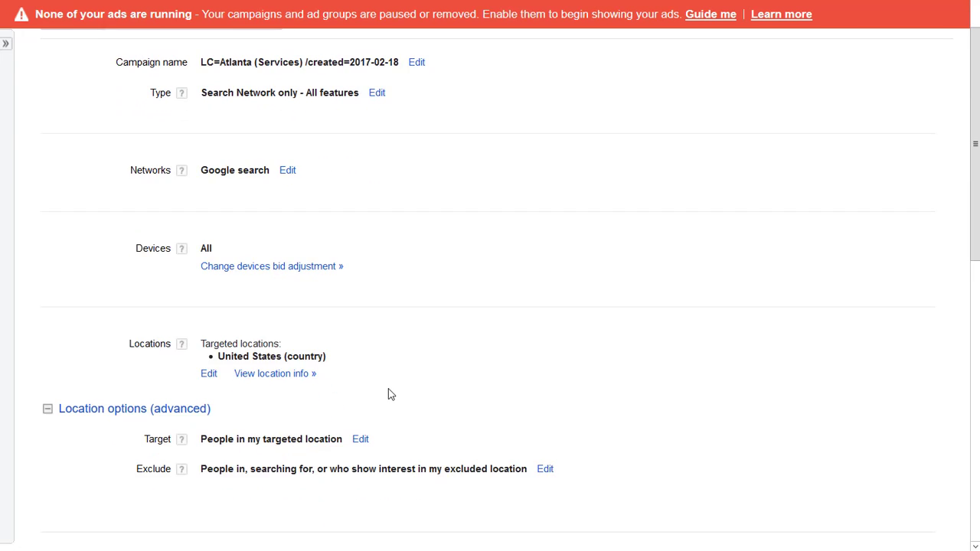
scroll(389, 393, down, 2)
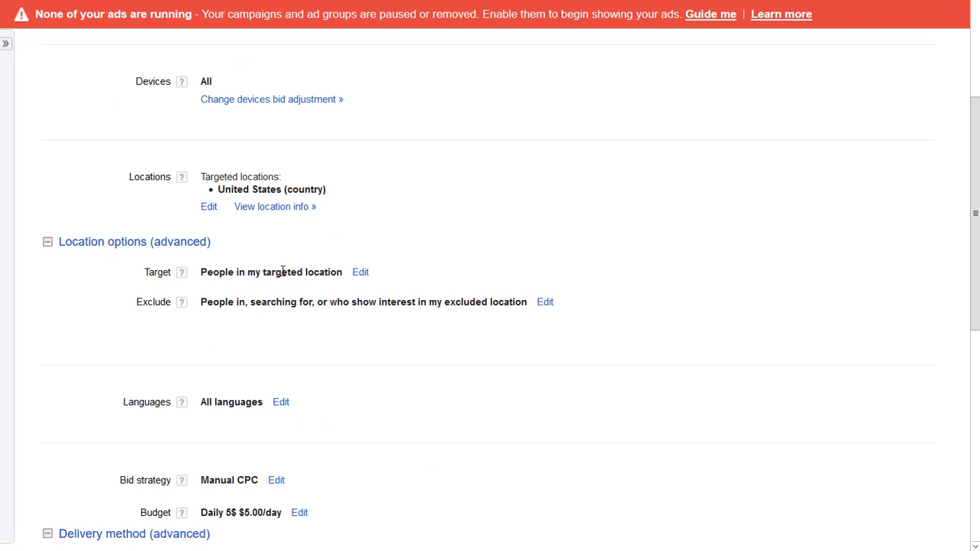
click(360, 274)
click(383, 367)
scroll(336, 383, down, 1)
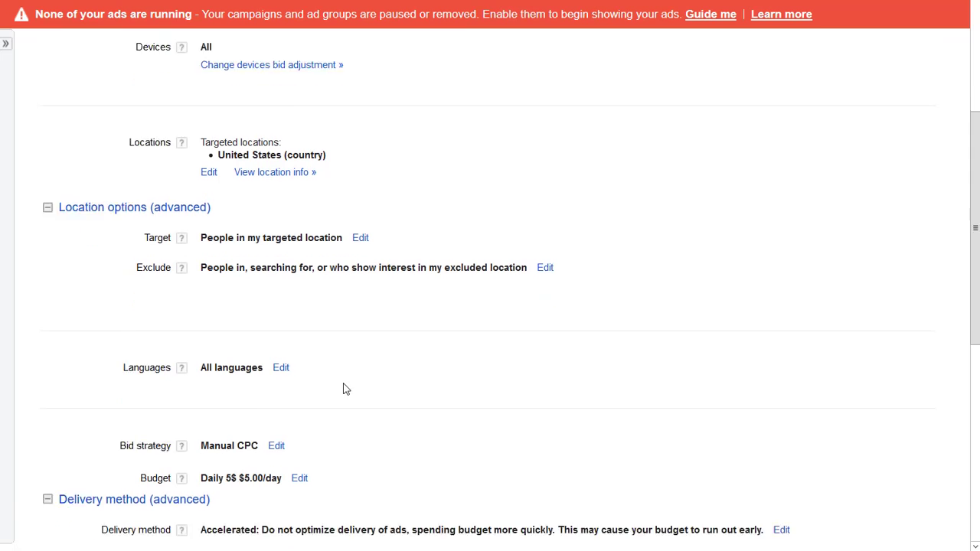
scroll(343, 389, down, 3)
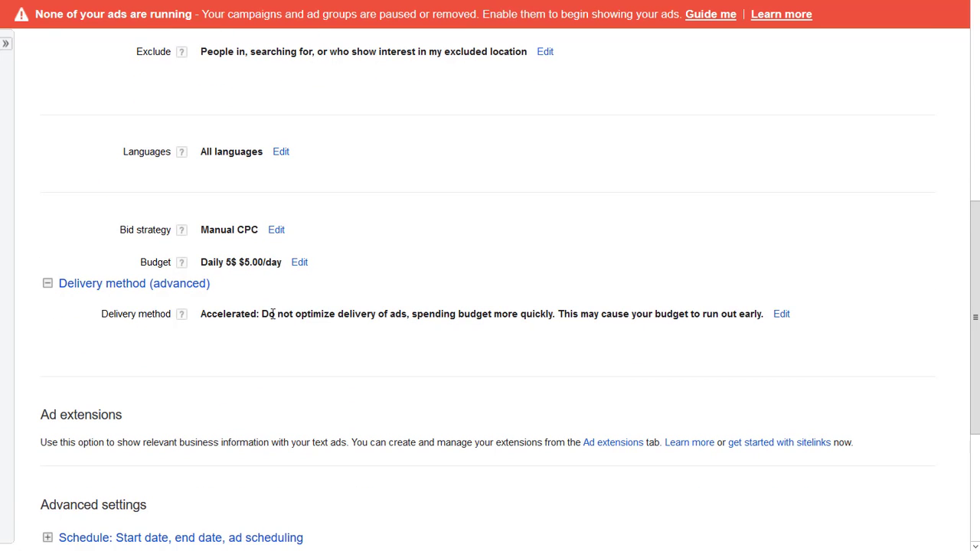
scroll(291, 380, down, 4)
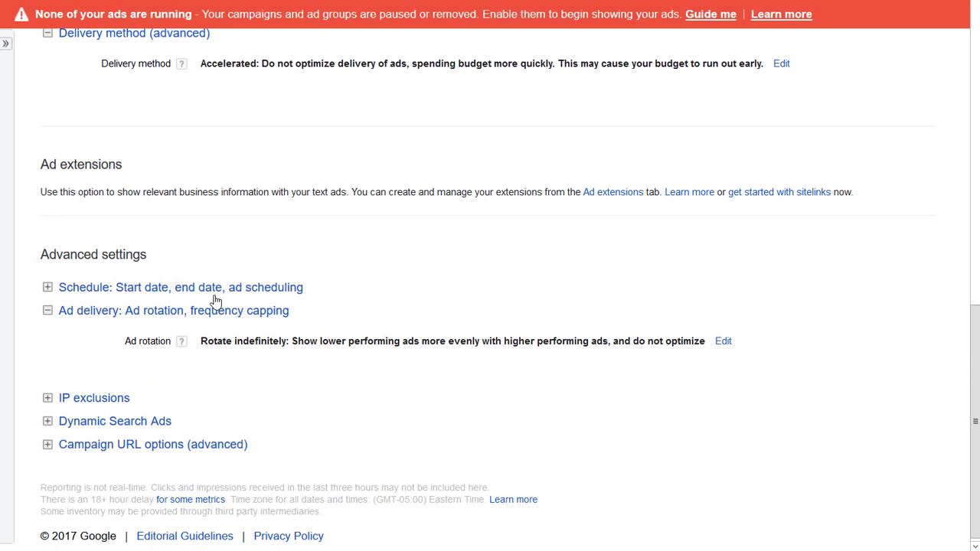
scroll(305, 341, up, 8)
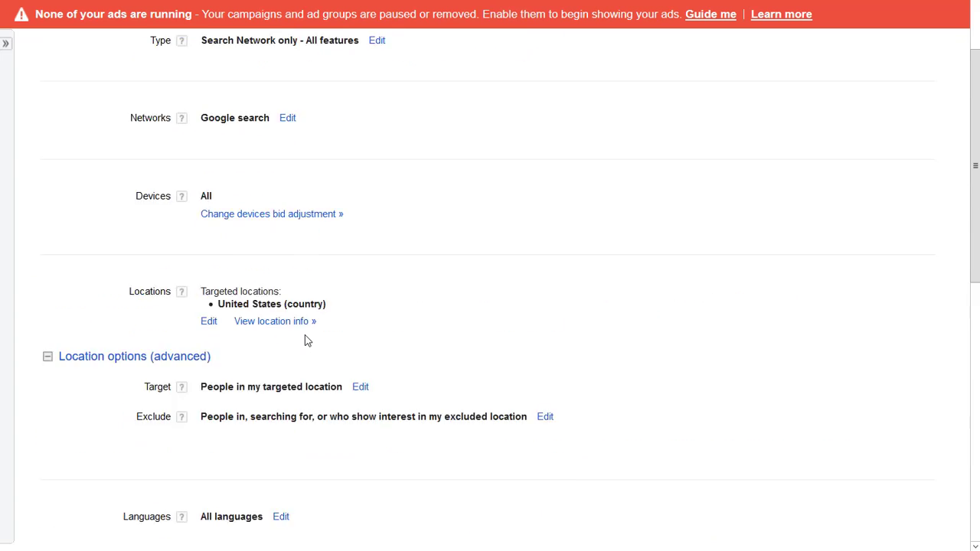
scroll(306, 340, up, 3)
scroll(375, 372, down, 1)
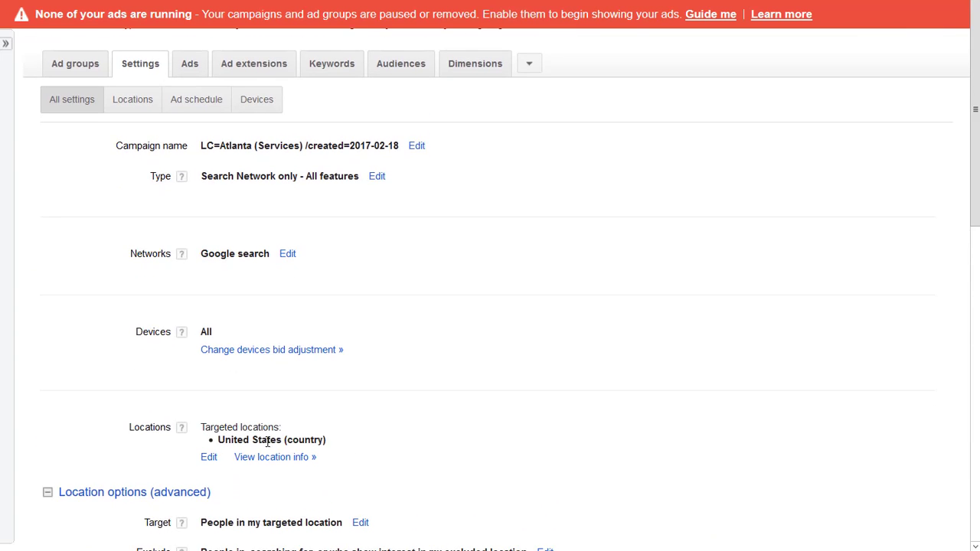
scroll(284, 392, up, 1)
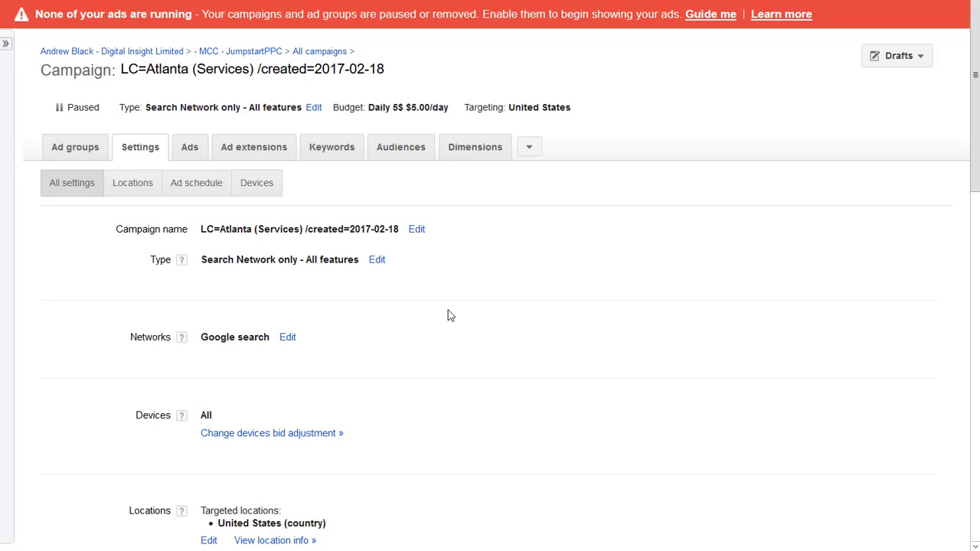
Open the LC=Atlanta (Services) Keywords tab and scroll through its impressions, clicks and impression share
click(323, 154)
scroll(429, 191, down, 1)
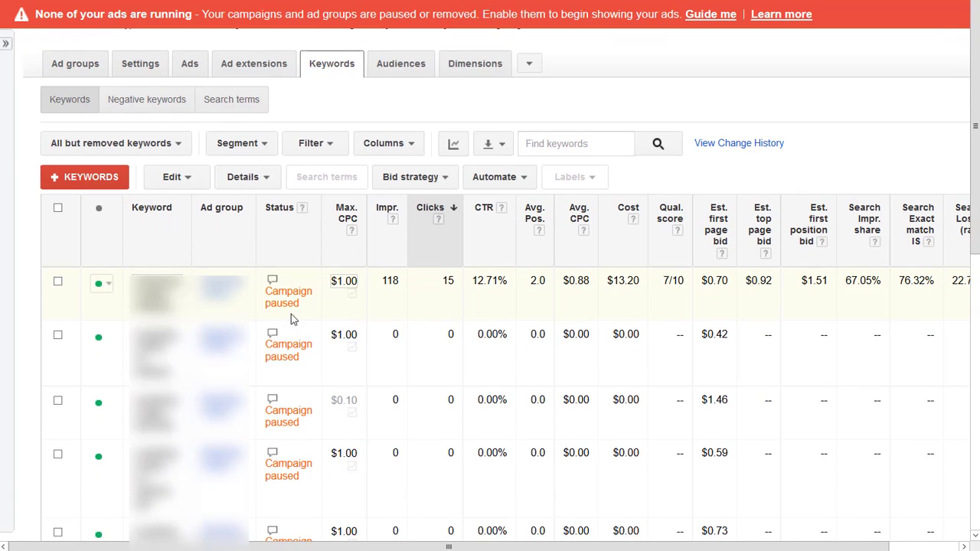
scroll(436, 349, down, 2)
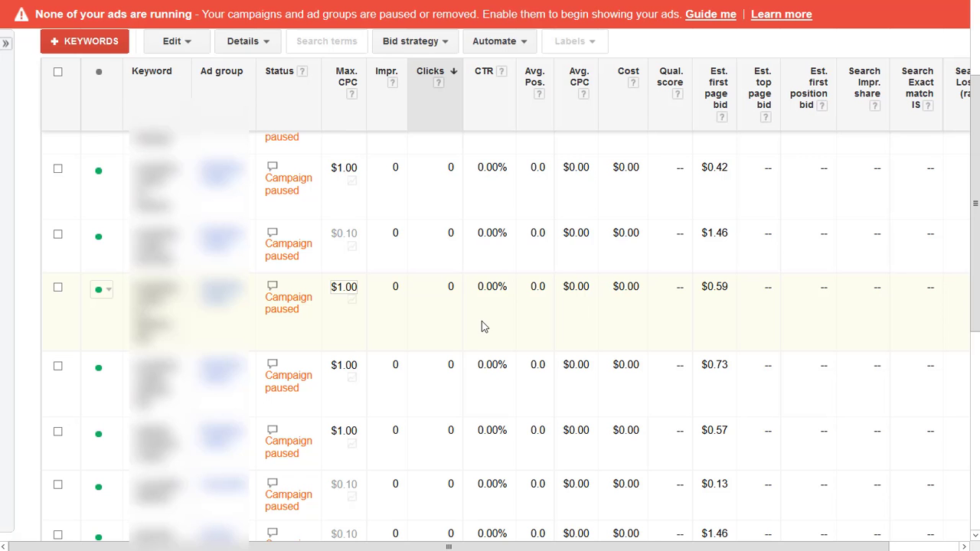
scroll(482, 322, up, 4)
scroll(483, 291, down, 1)
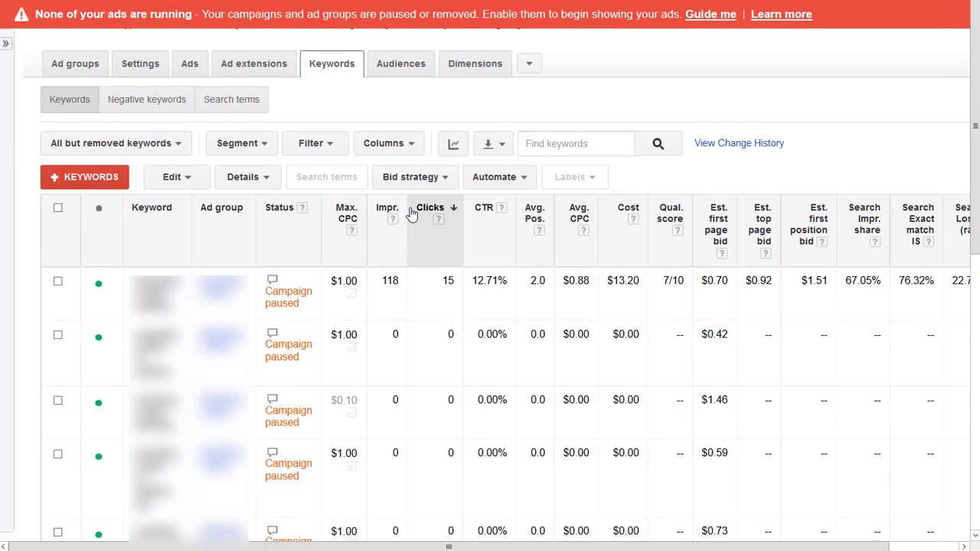
scroll(412, 215, up, 1)
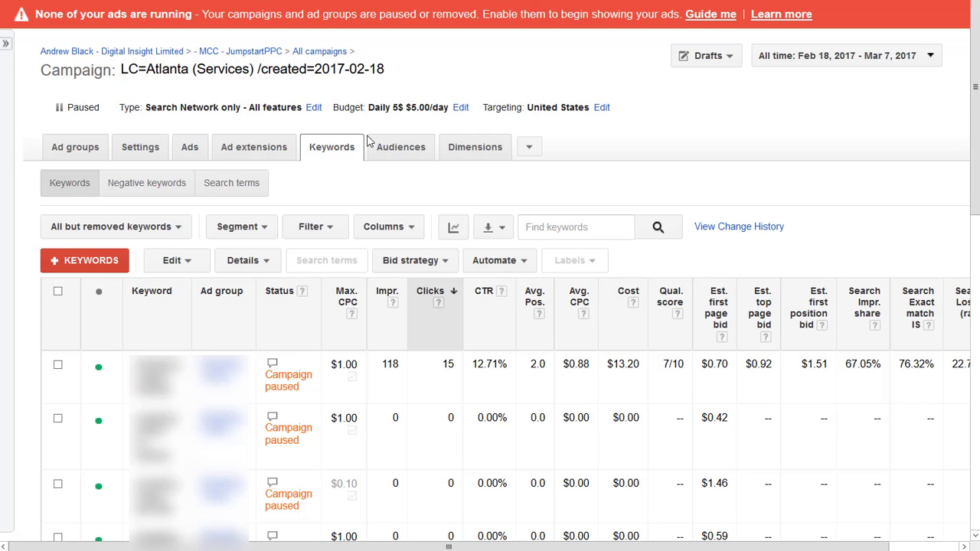
Remove Labels, % Served, Campaign type and subtype from the ads table; put Impr. first, Avg. Pos. above Avg. CPC
click(188, 154)
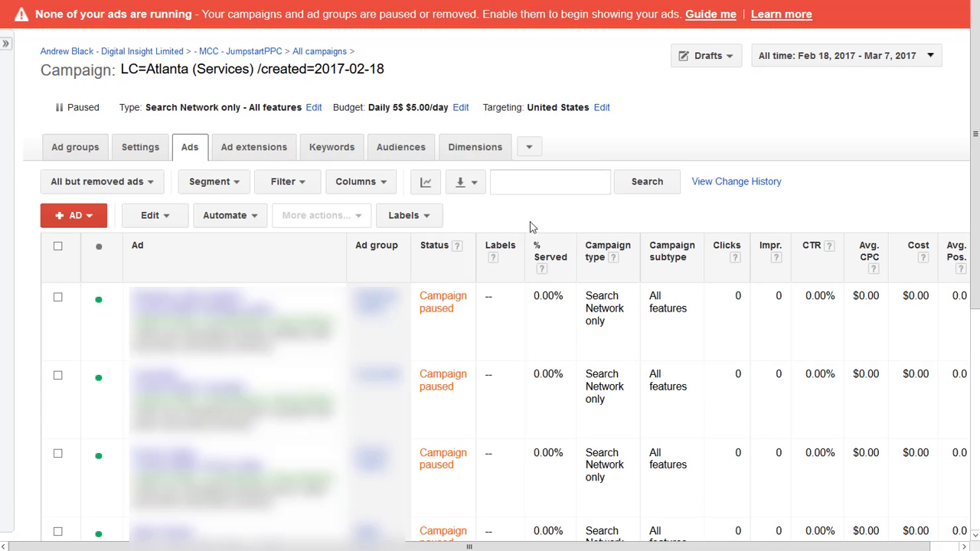
click(366, 189)
click(369, 214)
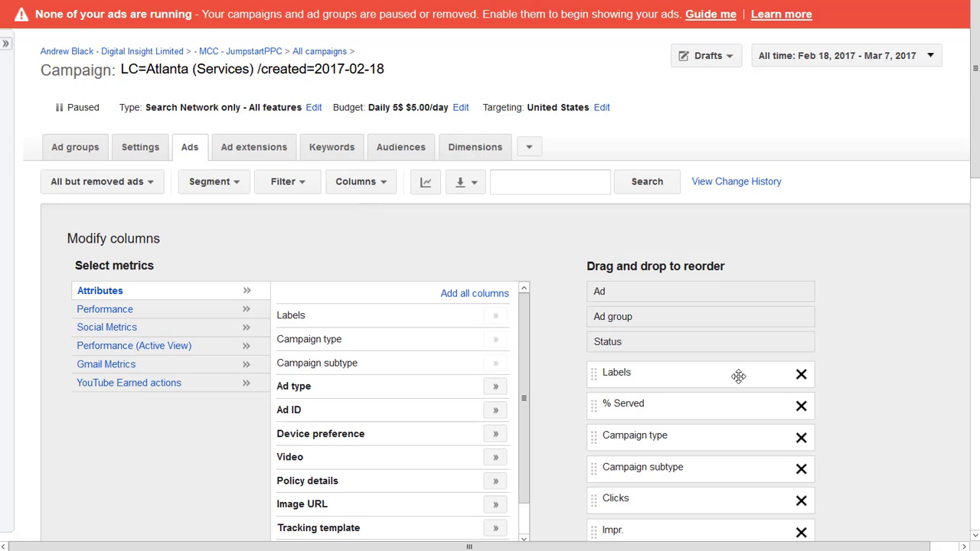
scroll(741, 376, down, 2)
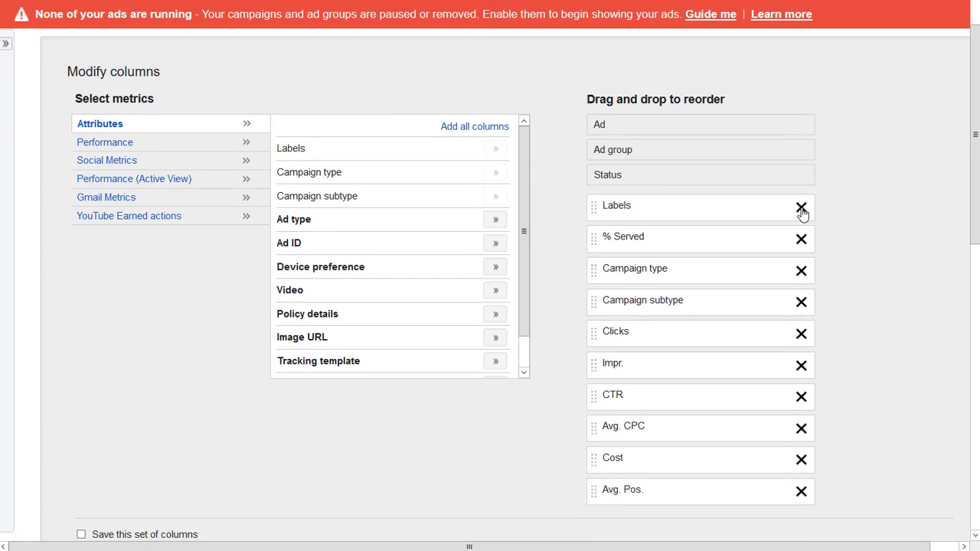
click(802, 212)
click(801, 212)
click(801, 212)
click(802, 212)
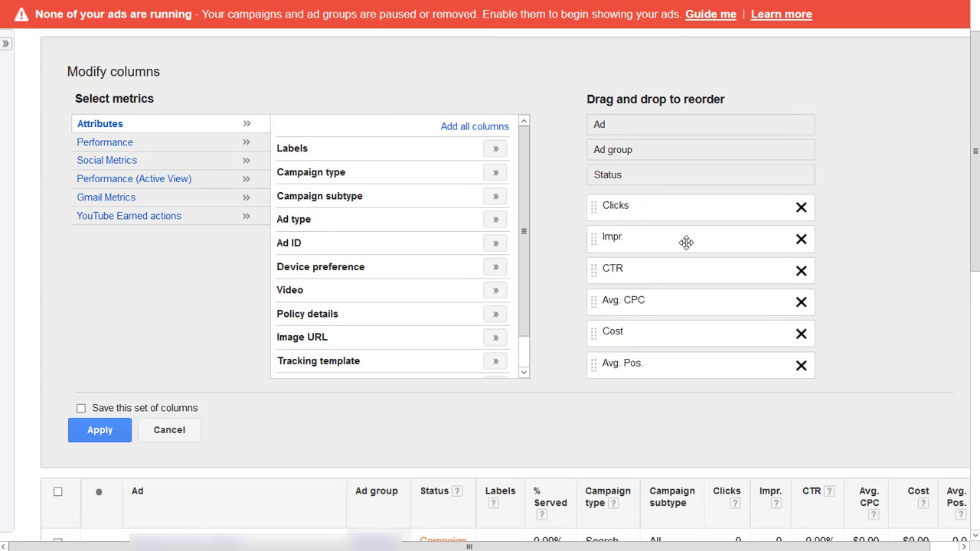
drag(682, 243, 677, 208)
drag(662, 365, 663, 302)
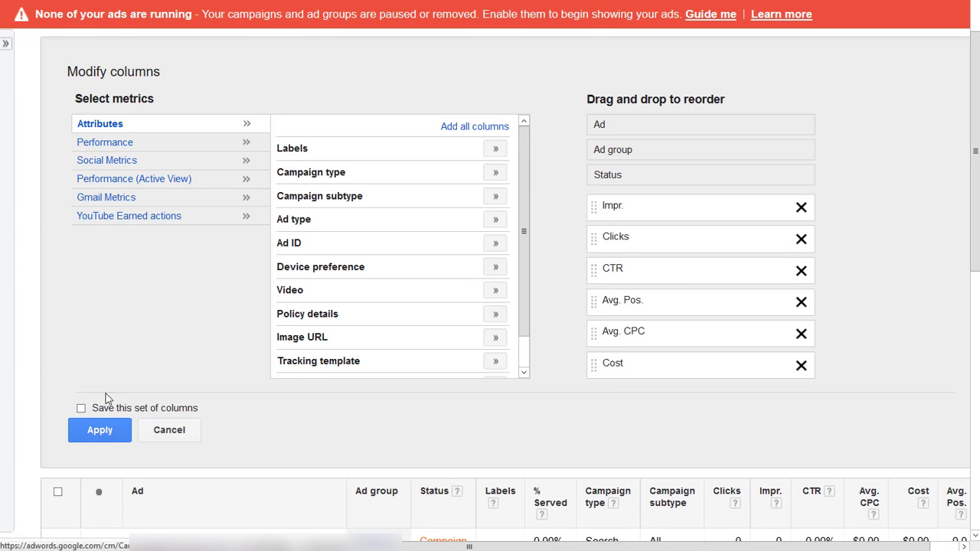
click(100, 433)
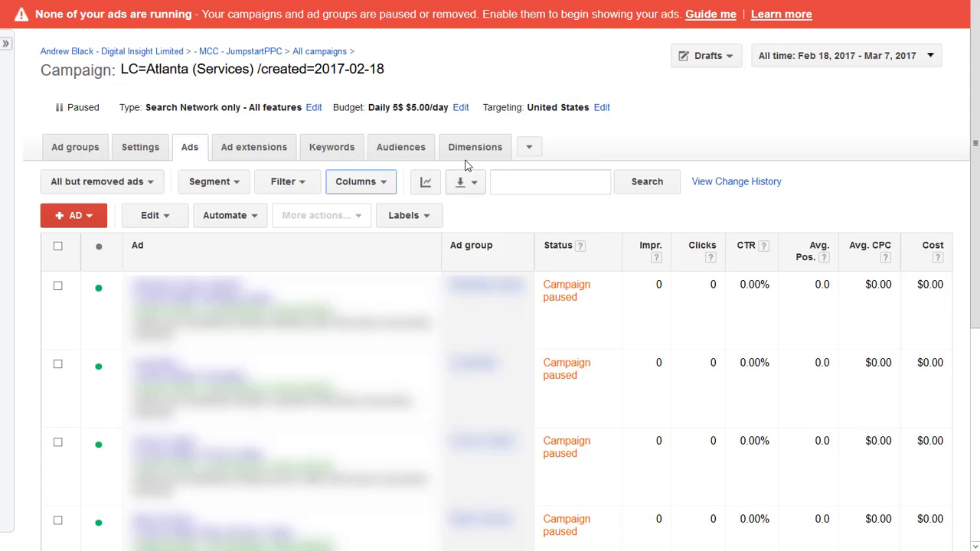
In the daily Dimensions report columns, move Impr. to the top and Avg. Pos. above Avg. CPC
click(469, 152)
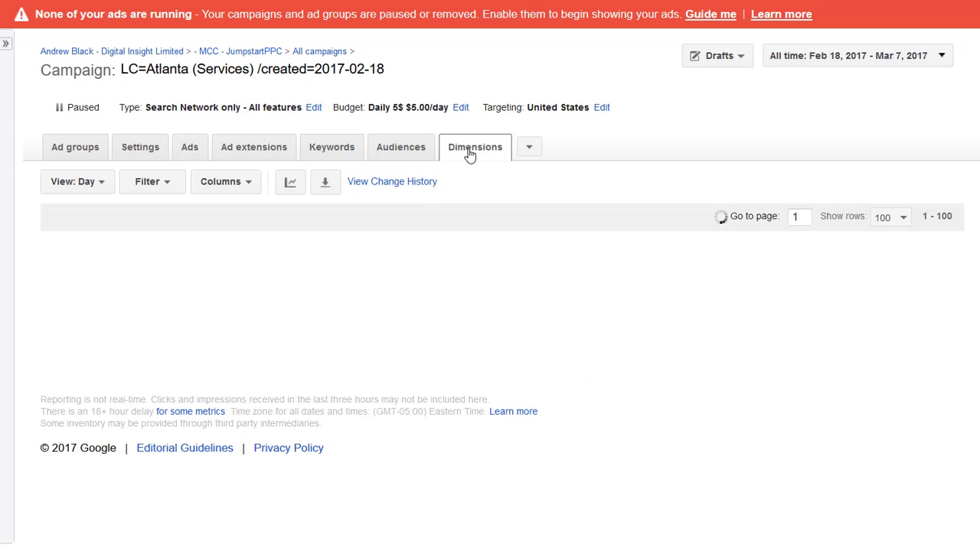
click(221, 181)
click(229, 209)
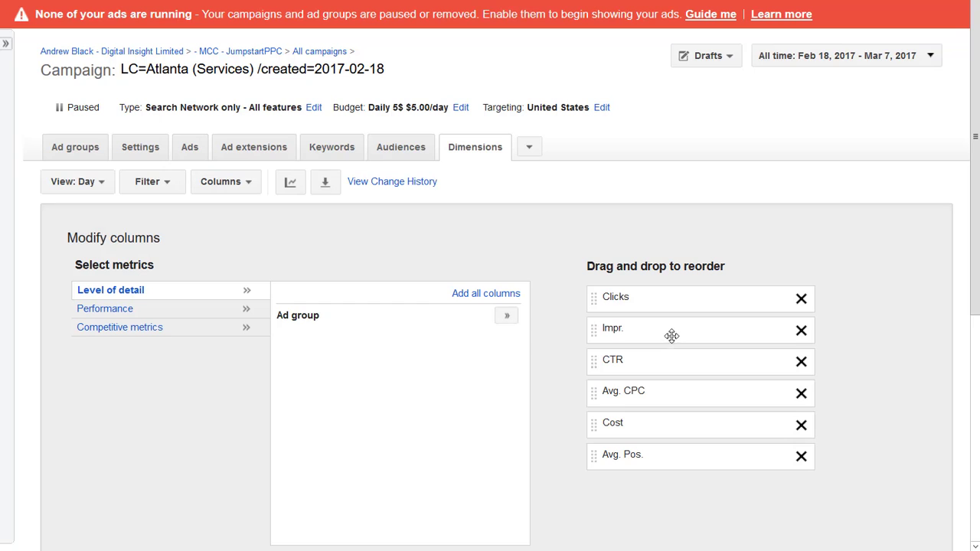
drag(671, 336, 667, 281)
drag(684, 450, 684, 391)
Add Search Impr. share, Exact match IS, Lost IS (rank) and Lost IS (budget), then apply
click(153, 328)
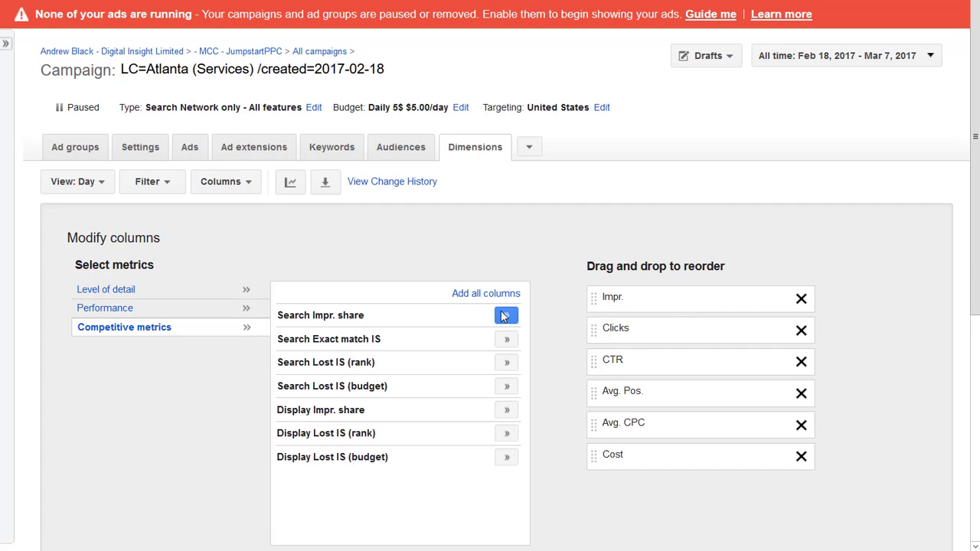
click(506, 316)
click(506, 339)
click(506, 363)
click(506, 386)
scroll(219, 355, down, 4)
click(94, 319)
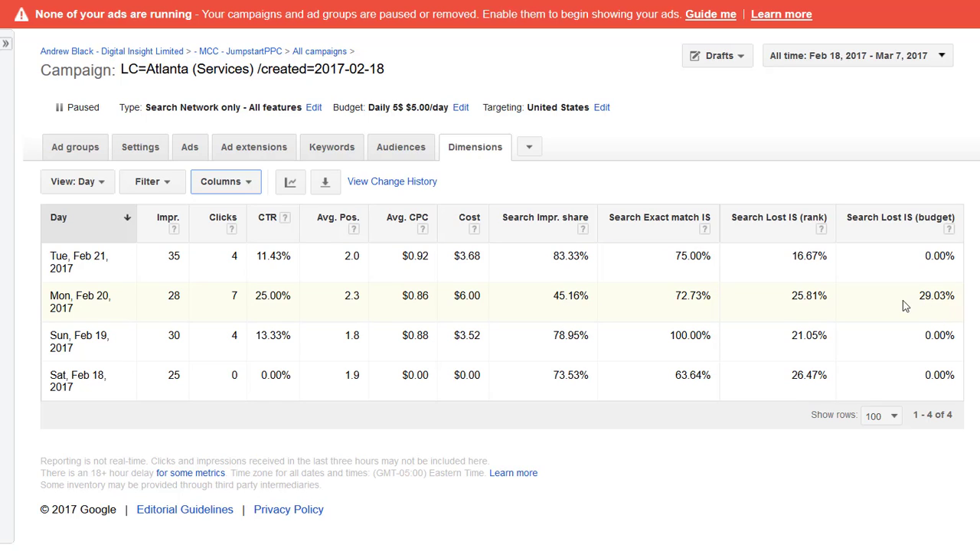
drag(915, 297, 957, 298)
Bring up the daily report's download options, keeping Excel .csv as the format
click(932, 297)
click(325, 184)
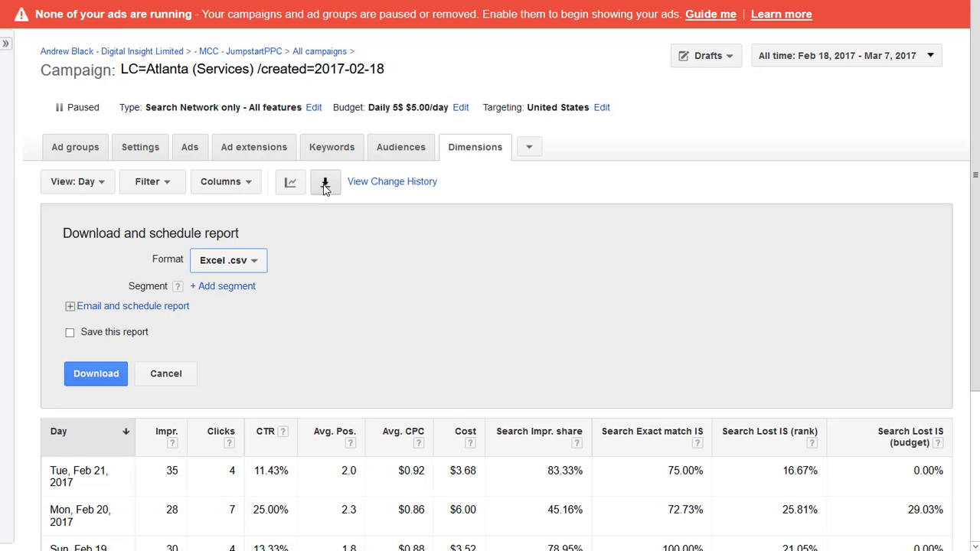
Download the report as CSV into Excel and autofit every column to its contents
click(95, 373)
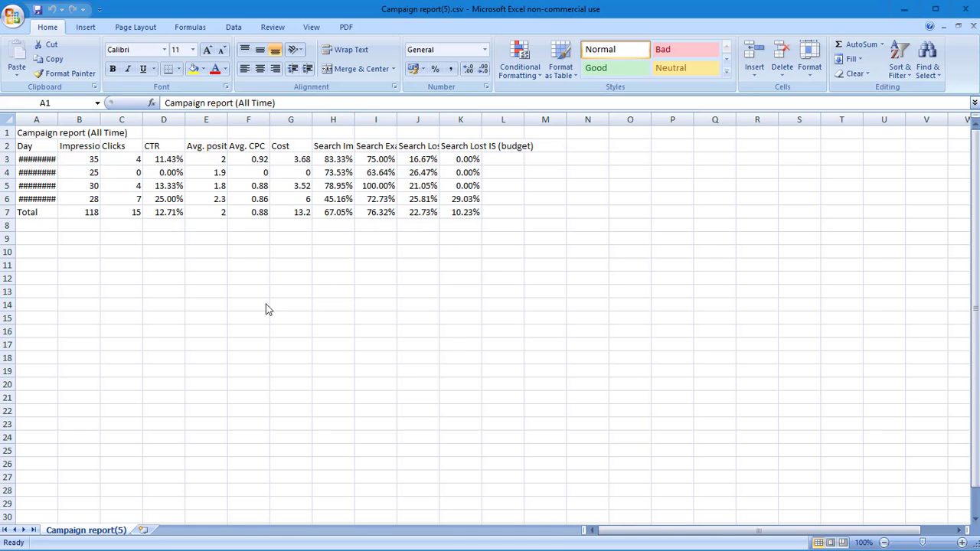
click(6, 120)
double_click(58, 119)
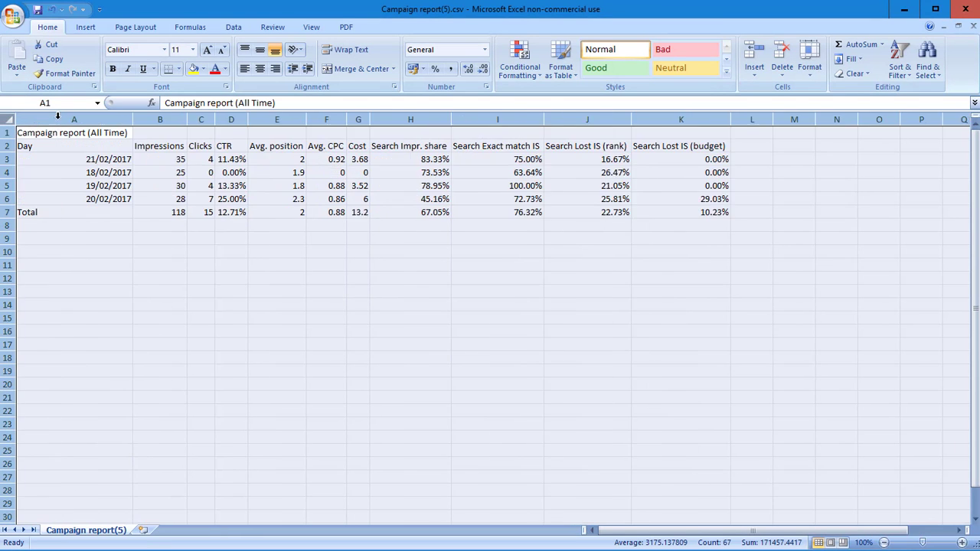
click(102, 161)
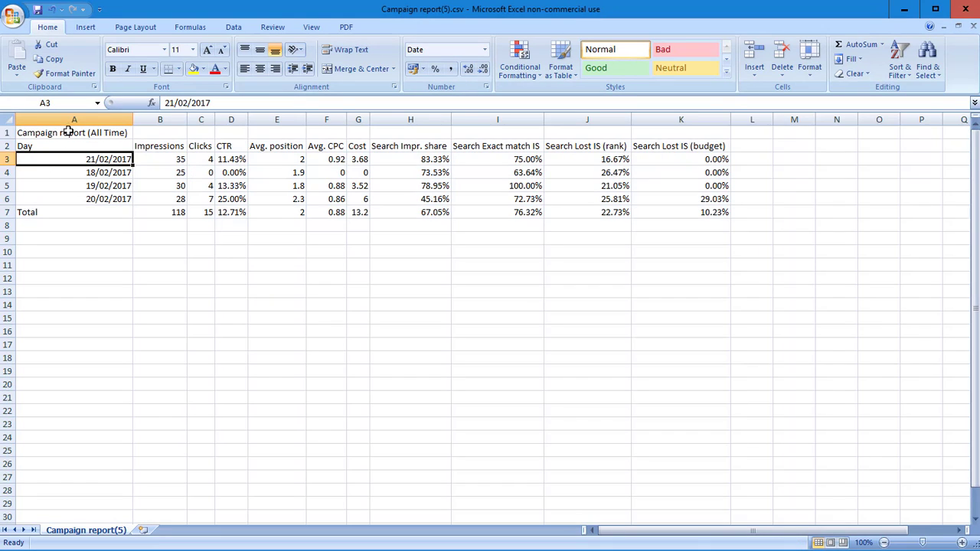
Delete the Total row 7 and the report title row 1, then autofit column A
click(6, 212)
key(Delete)
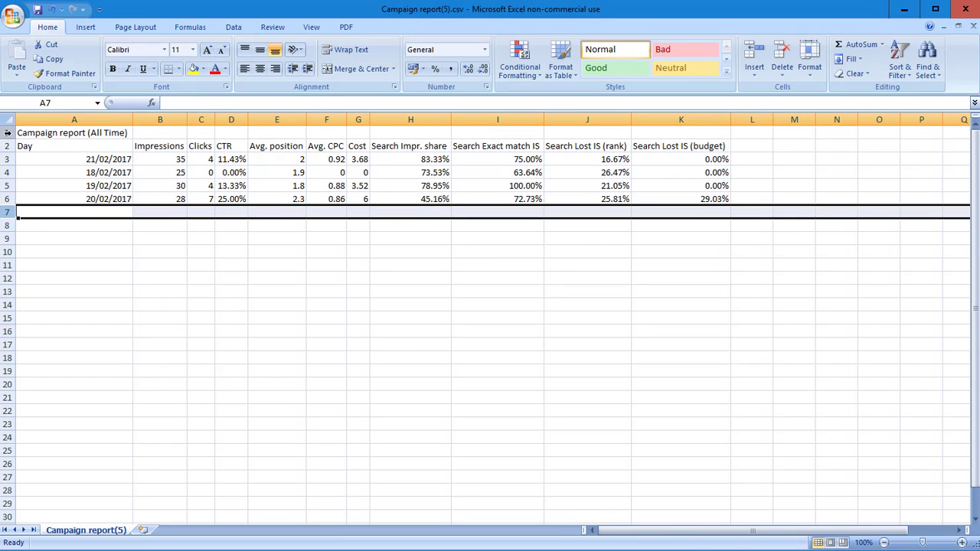
click(6, 133)
key(Delete)
double_click(132, 119)
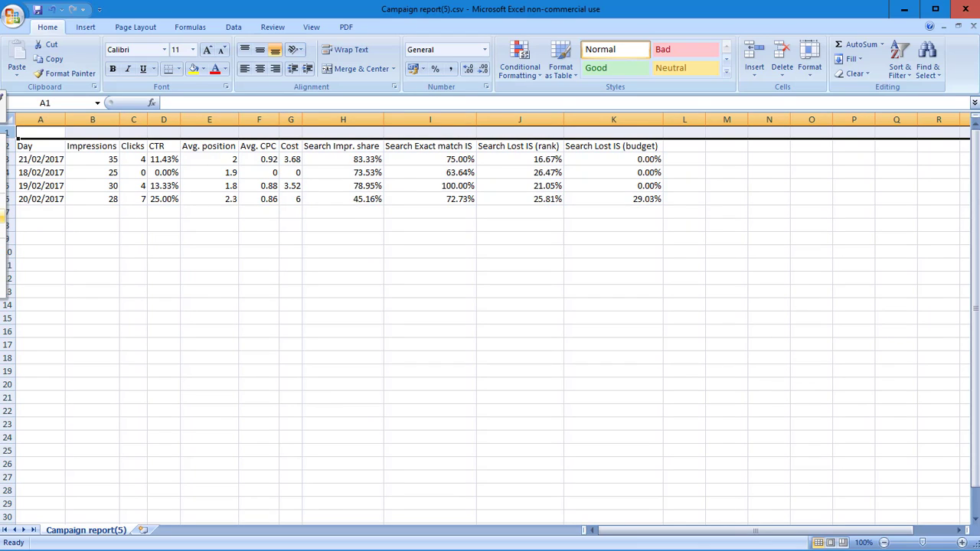
click(684, 130)
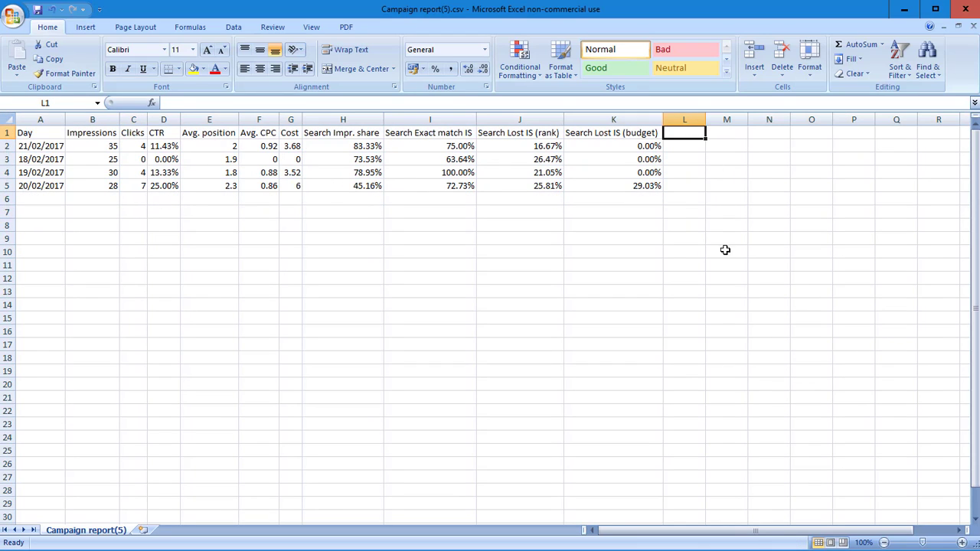
Enter =B2/H2 in L2 (impressions ÷ impression share) and fill it down to row 5
key(Down)
click(92, 143)
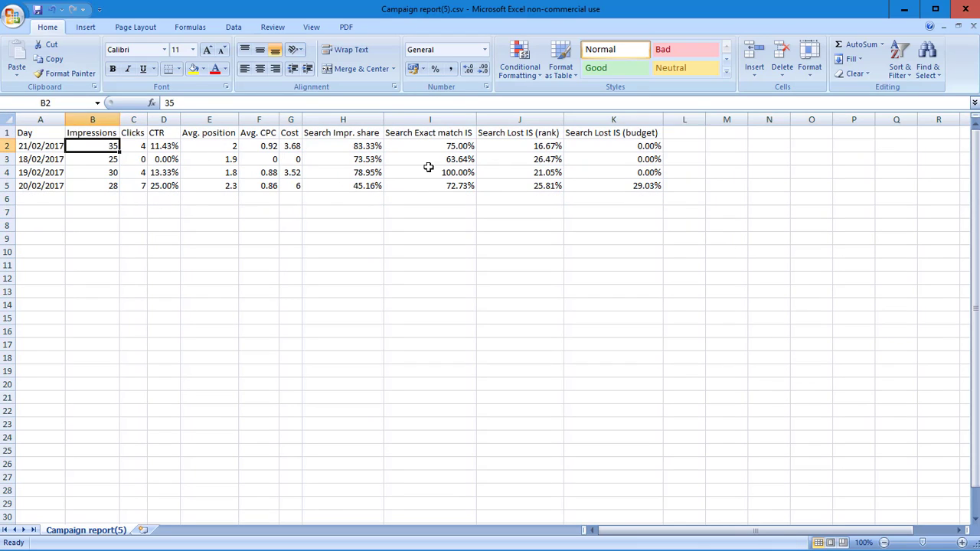
click(360, 148)
click(697, 145)
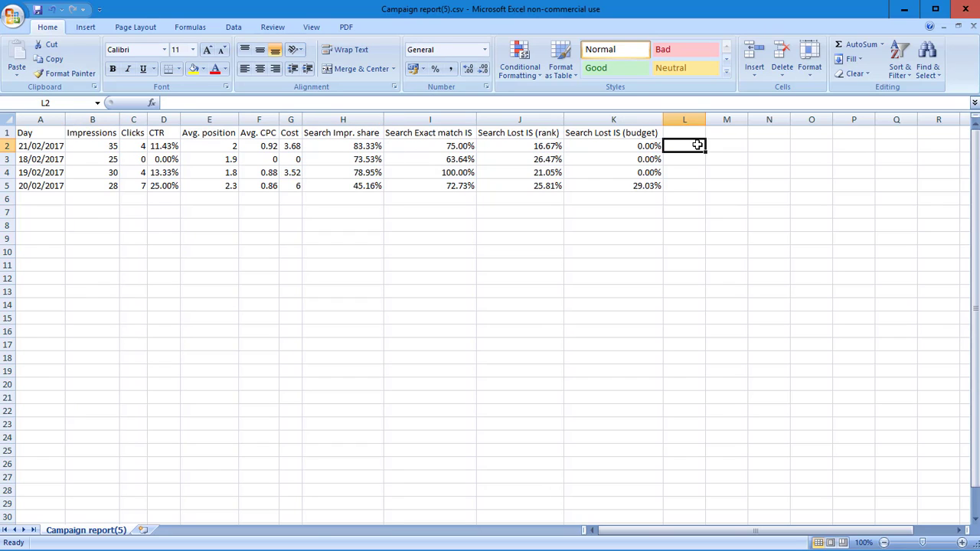
text(=)
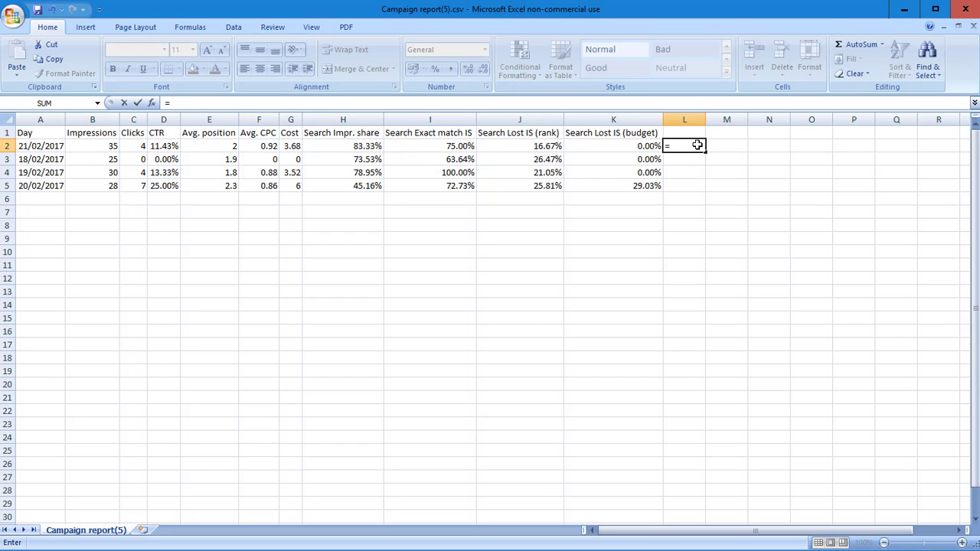
click(99, 145)
text(/)
click(357, 145)
key(ctrl+Return)
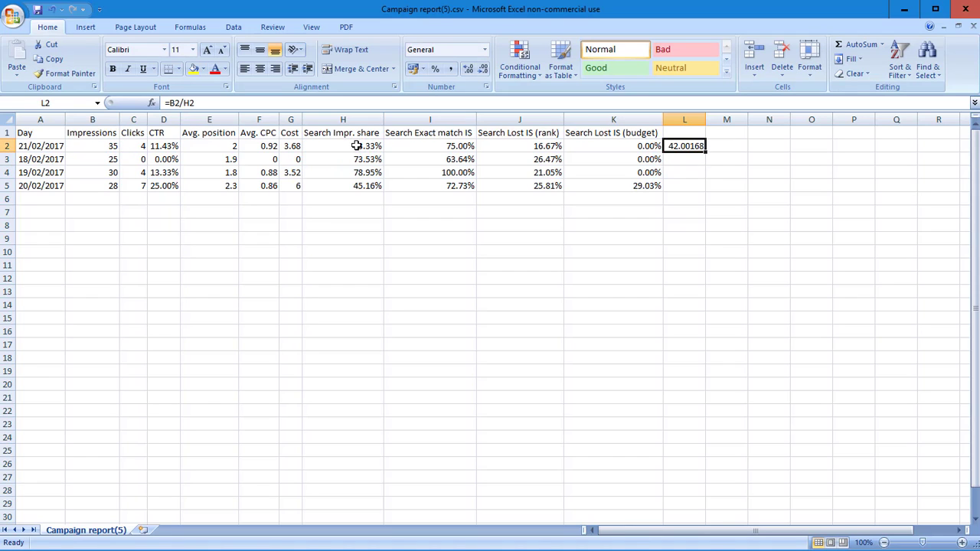
double_click(706, 152)
Head column L 'Estimated Searches' and autofit its width
click(695, 136)
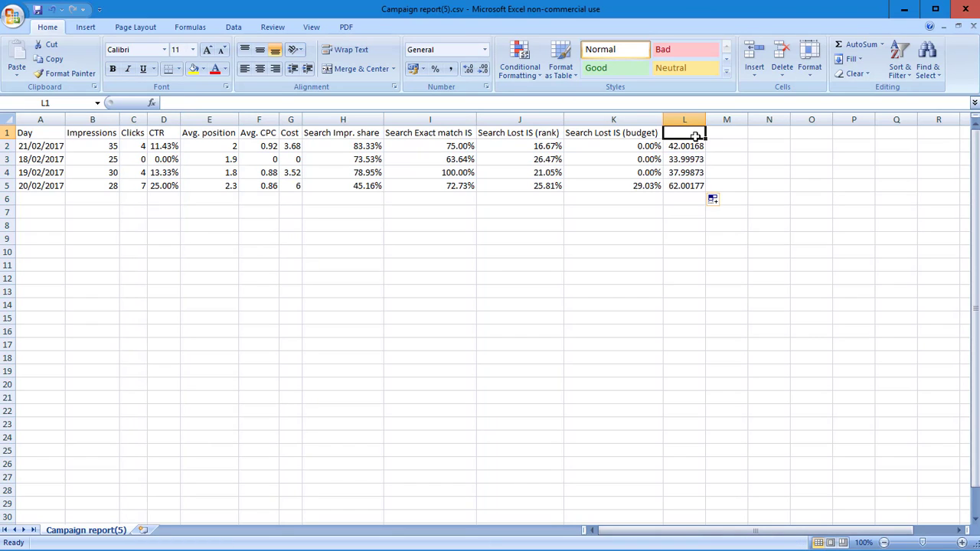
text(Estimate)
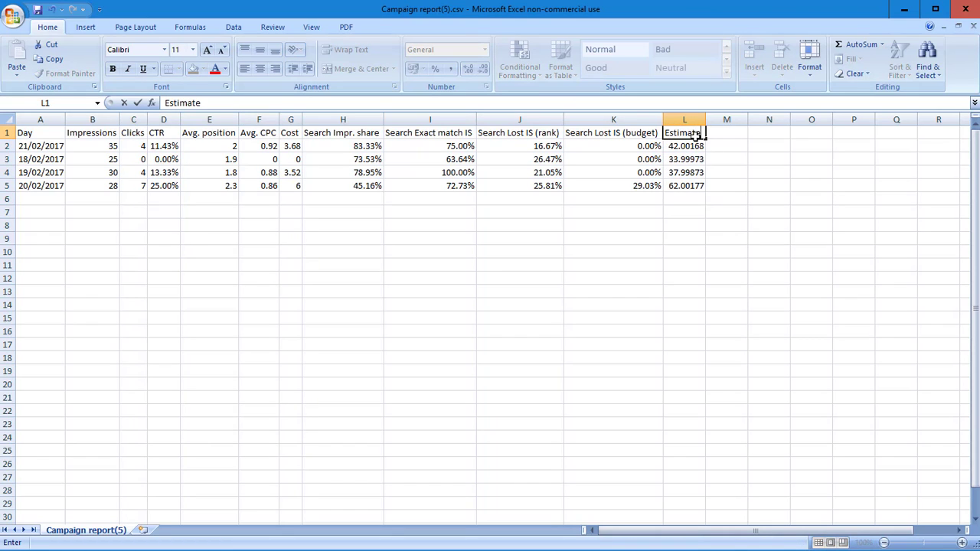
text(d Searches)
key(Return)
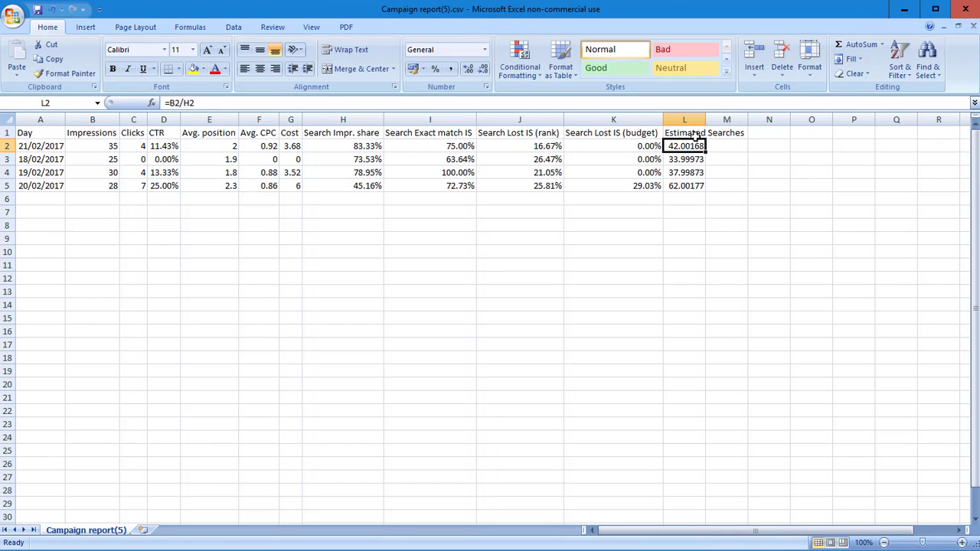
double_click(706, 119)
Give column L Comma Style with 0 decimals so estimates show as whole numbers
click(708, 120)
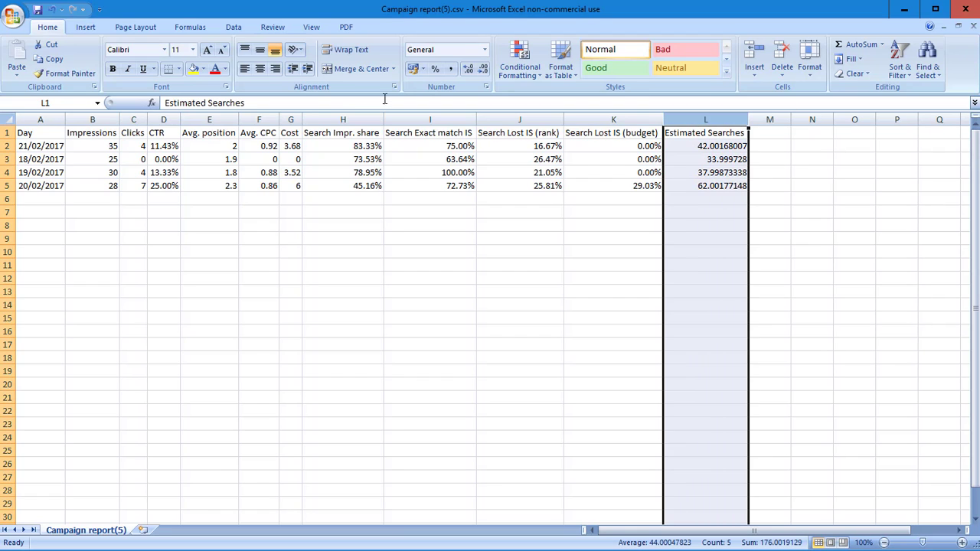
click(450, 69)
click(468, 68)
click(468, 69)
click(468, 70)
click(483, 69)
click(483, 69)
click(483, 69)
click(483, 69)
click(483, 69)
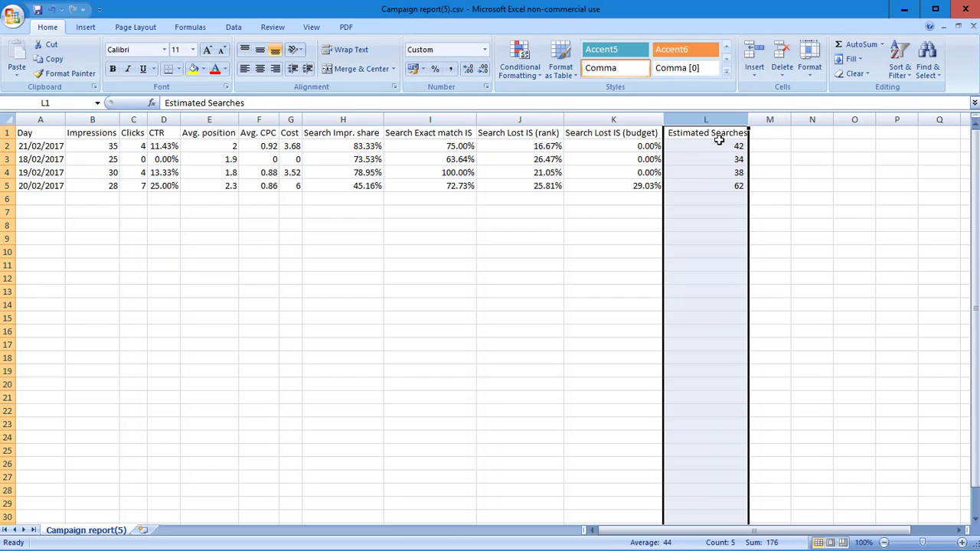
click(713, 147)
click(42, 148)
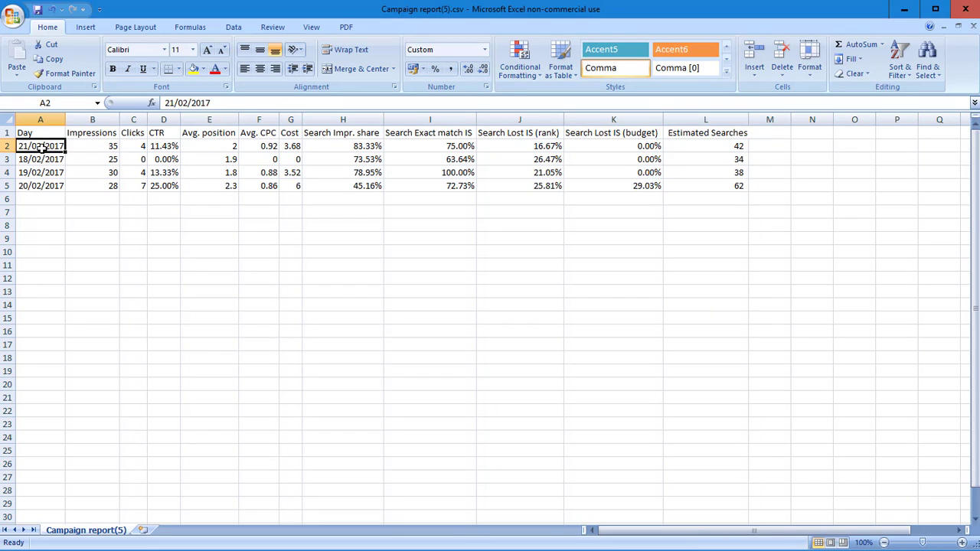
Sort the rows by Day from newest to oldest (Z to A)
click(44, 134)
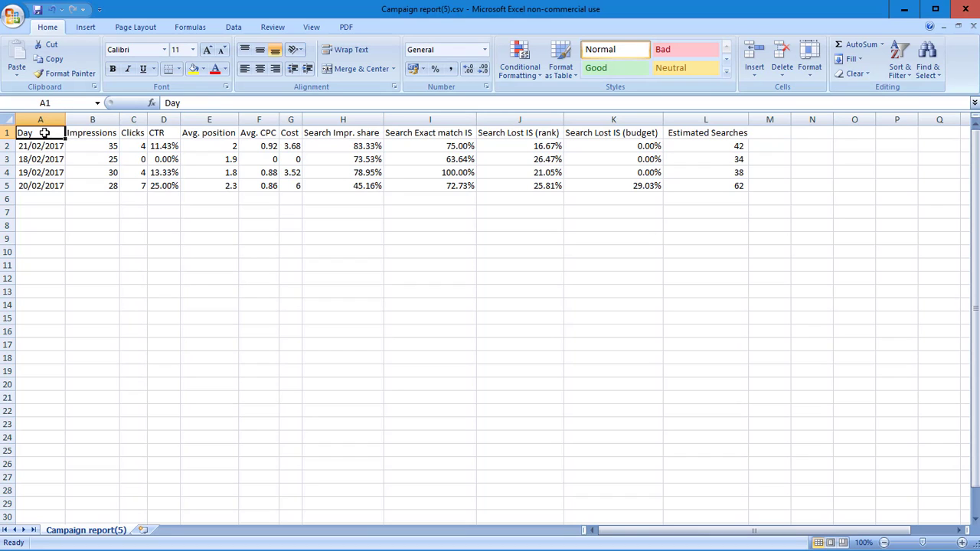
click(233, 27)
click(291, 68)
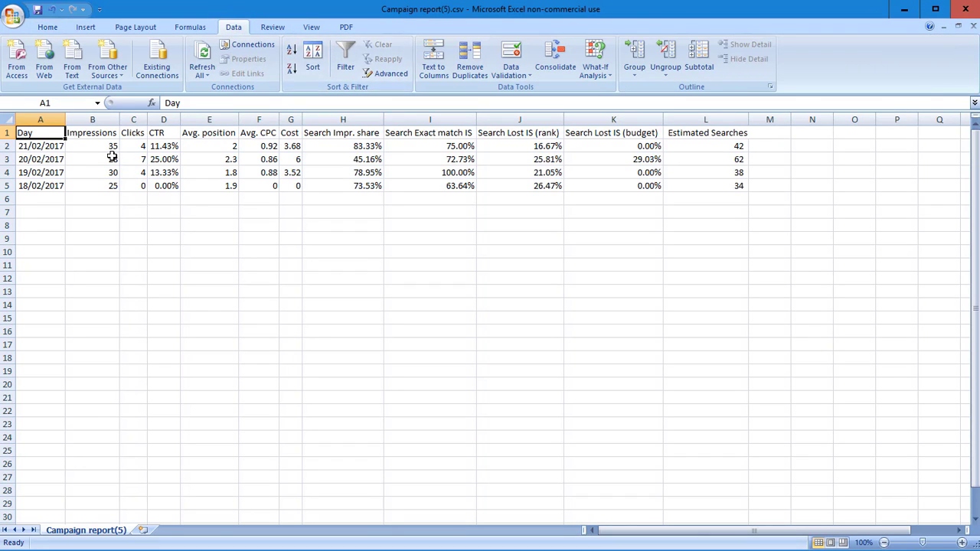
click(46, 146)
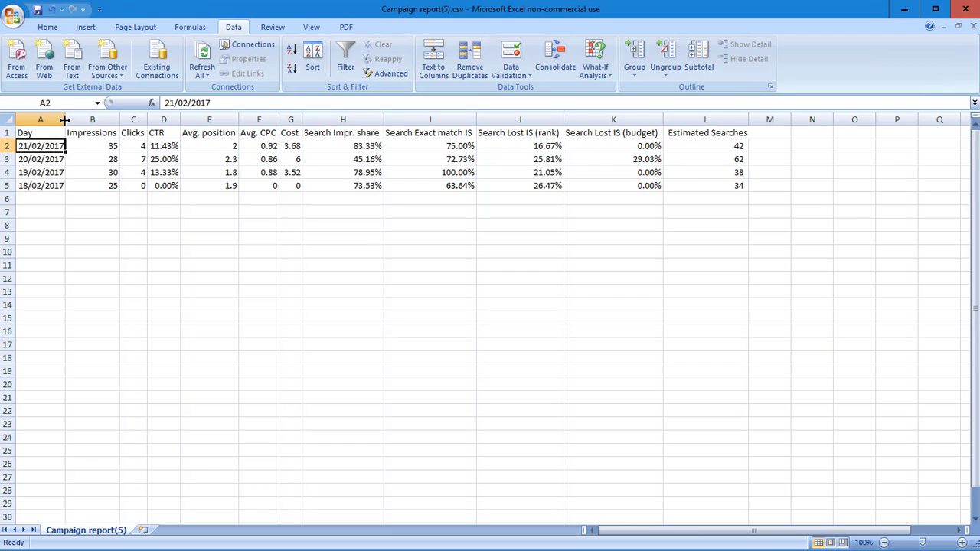
Give column A a custom yyyy-mm-dd weekday format, e.g. 2017-02-21 Tue
click(41, 120)
right_click(50, 122)
click(84, 252)
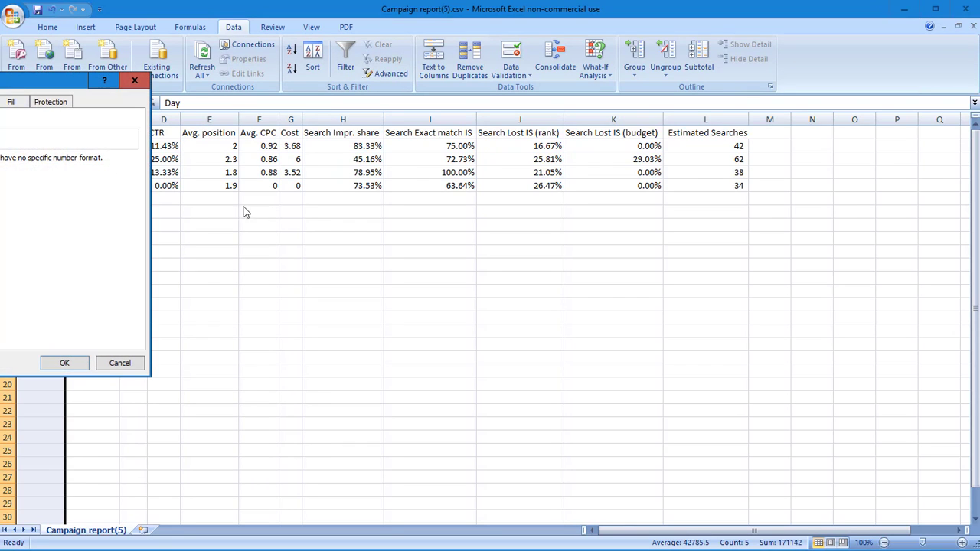
drag(69, 84, 574, 143)
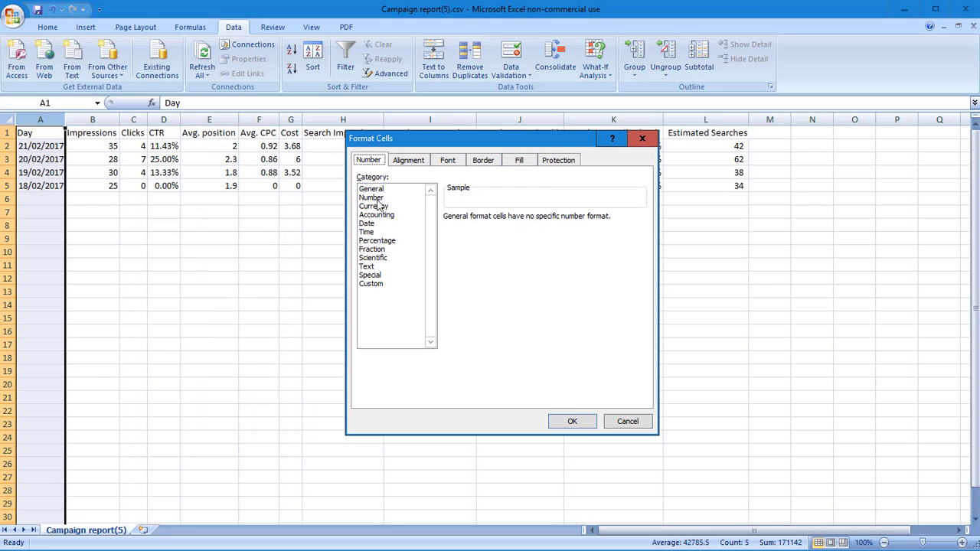
click(373, 283)
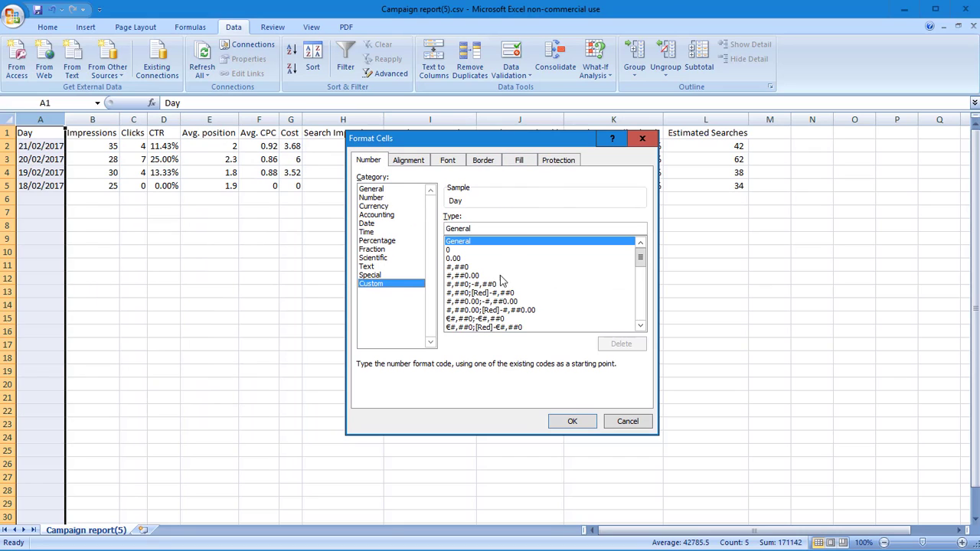
double_click(495, 227)
text(yyyy-mm-dd ddd)
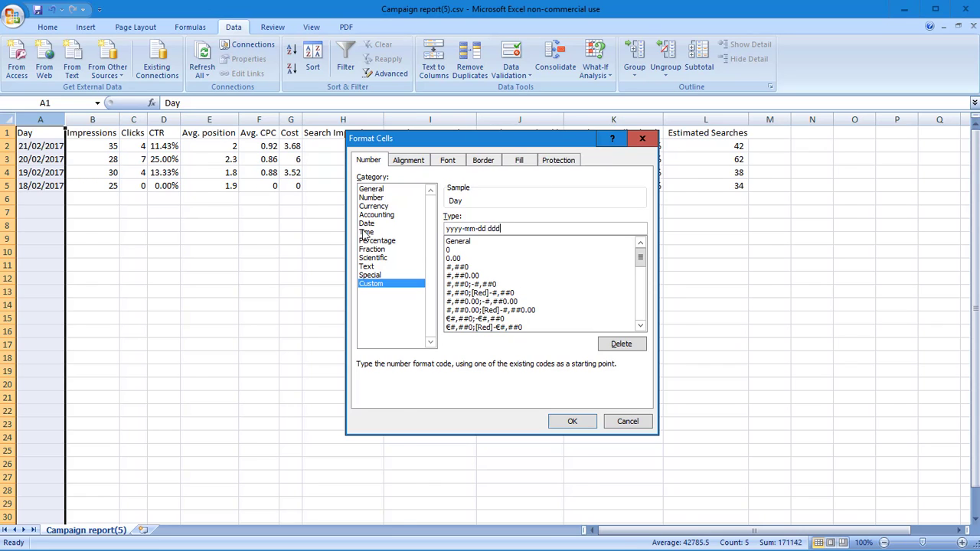
key(Return)
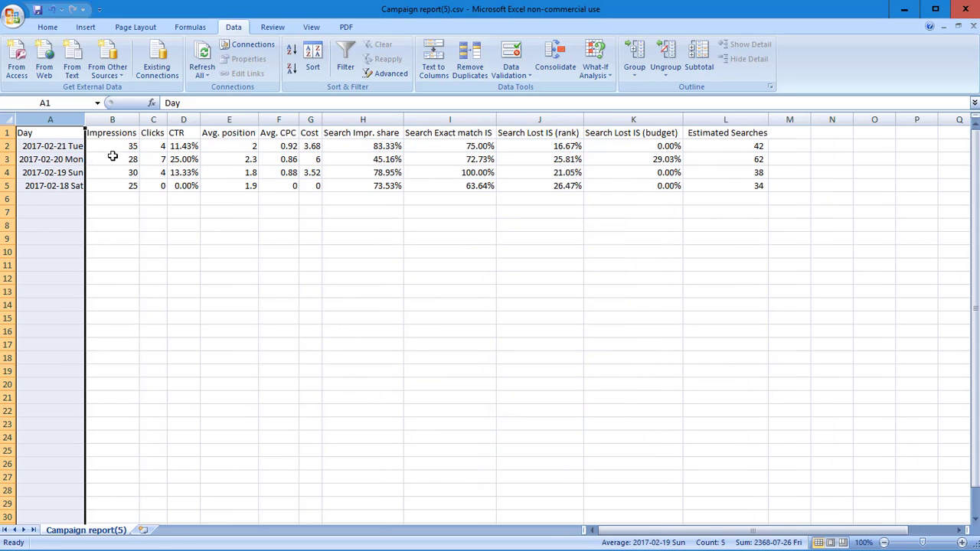
click(48, 27)
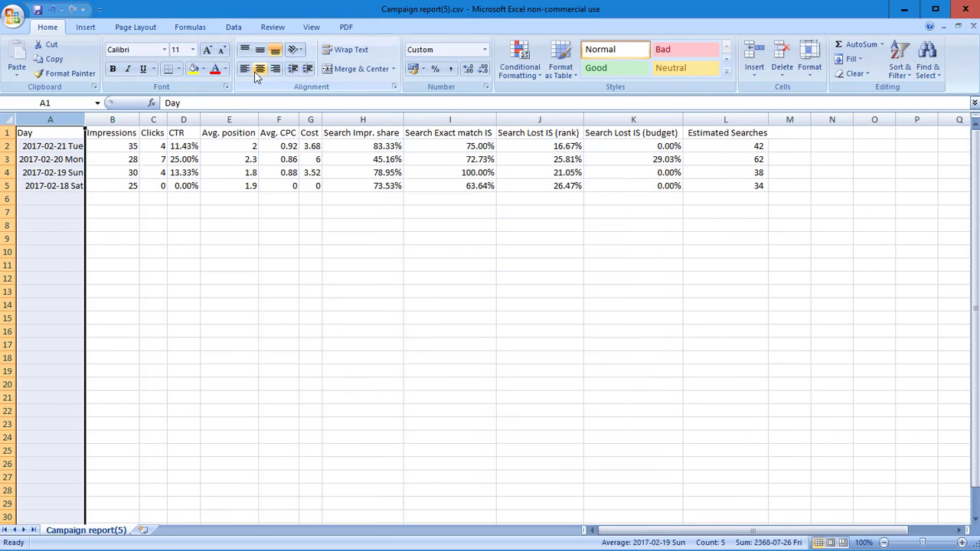
Left-align the Day dates, then verify dates in A2–A4 and formulas in L3 and L5
click(244, 68)
click(184, 238)
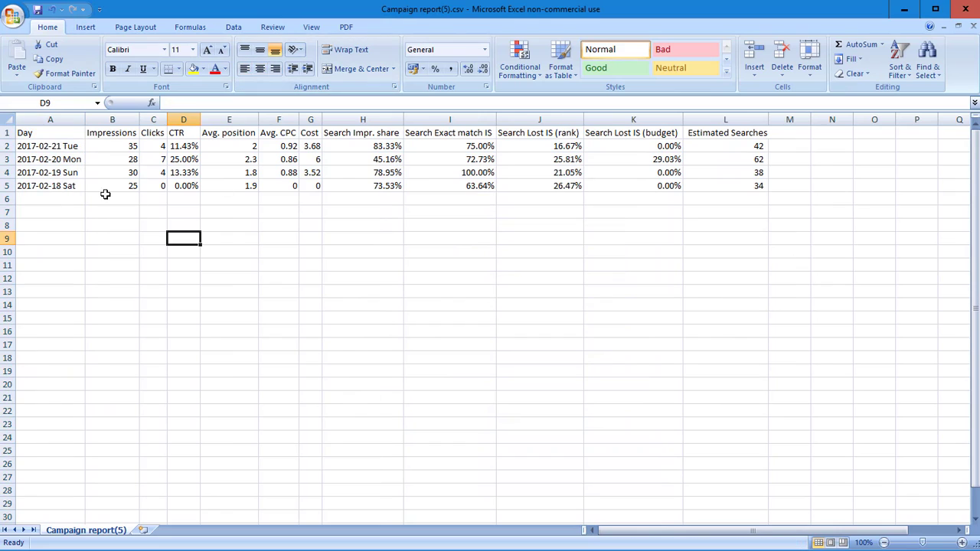
click(73, 147)
click(71, 174)
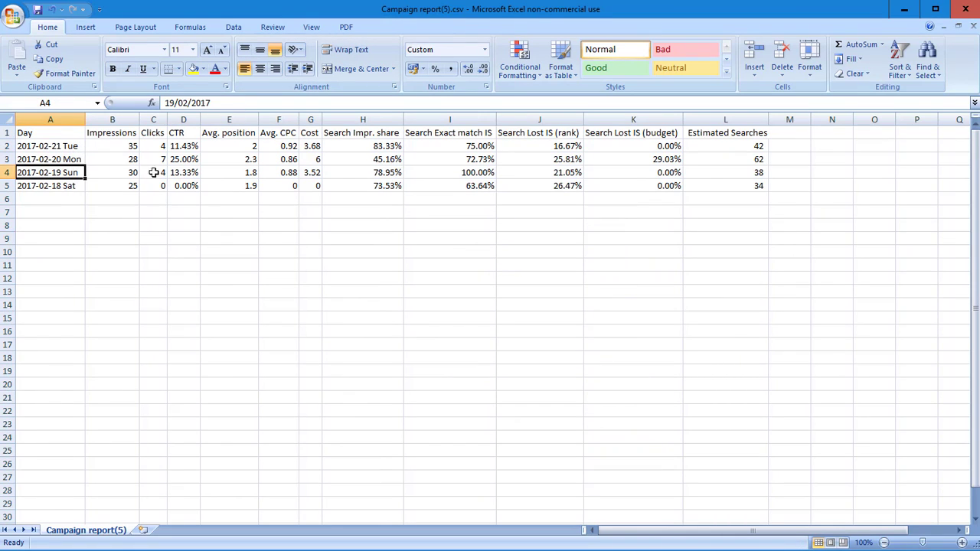
click(72, 159)
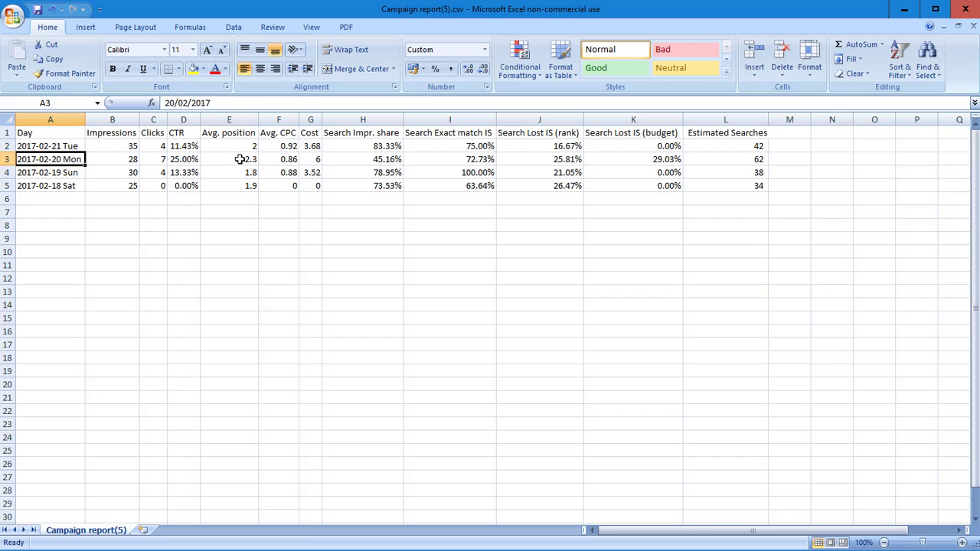
click(733, 159)
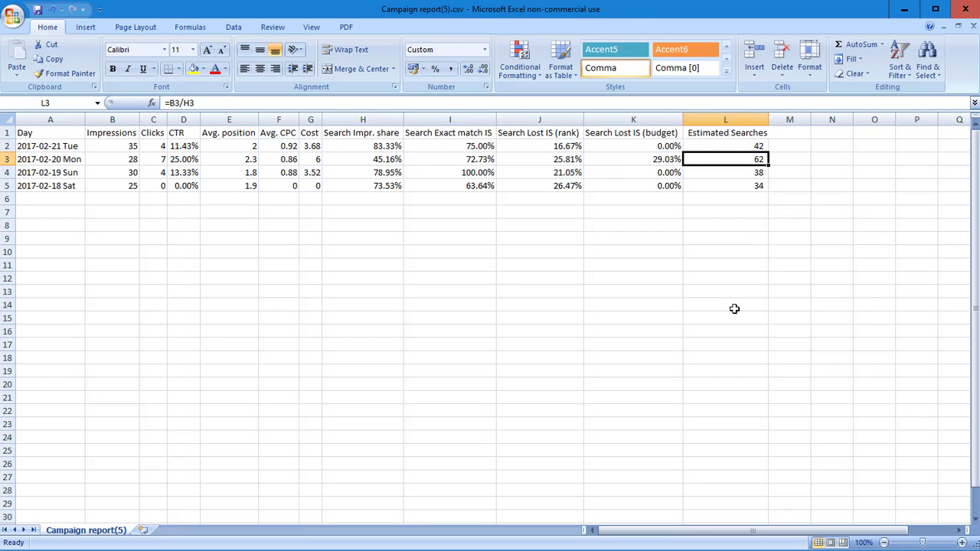
click(753, 188)
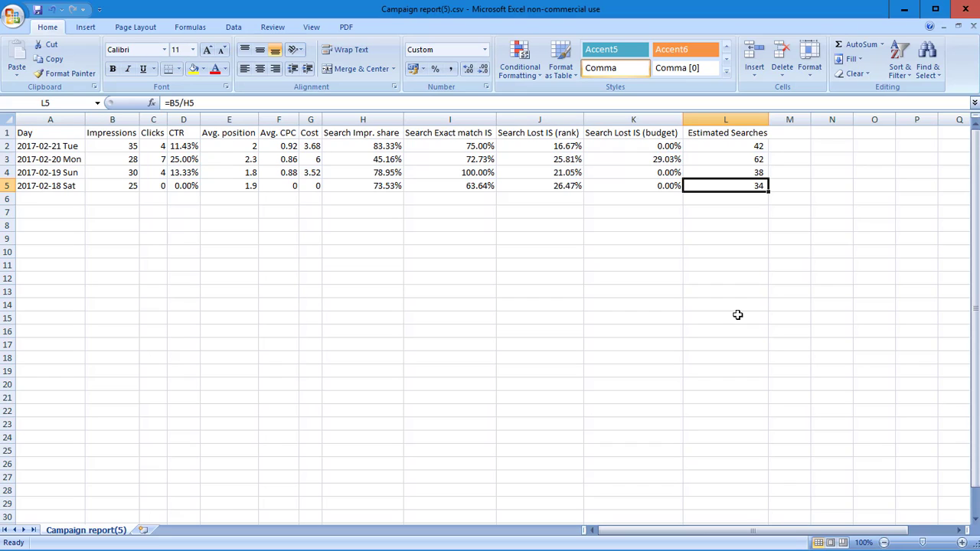
Minimize Excel to reveal the AdWords Dimensions report for Feb 18–21, 2017
click(904, 9)
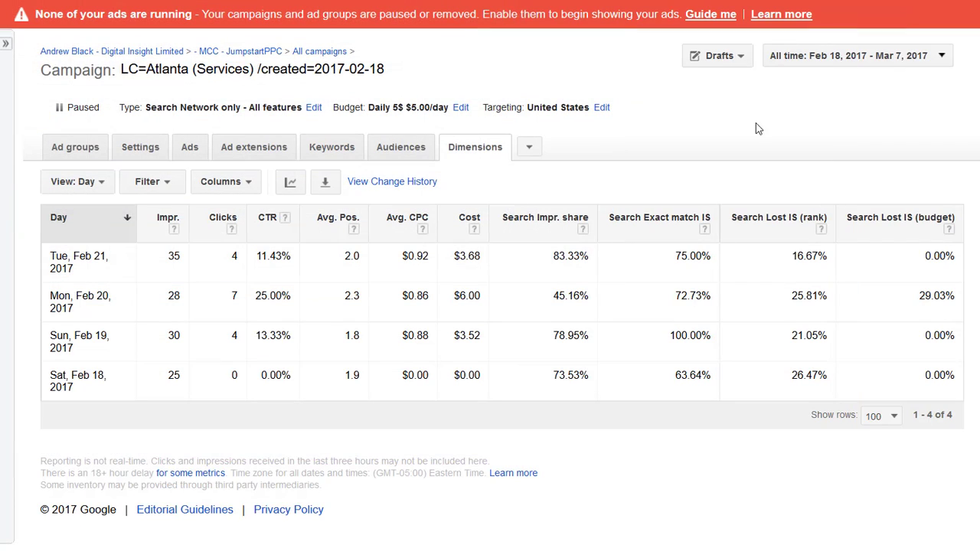